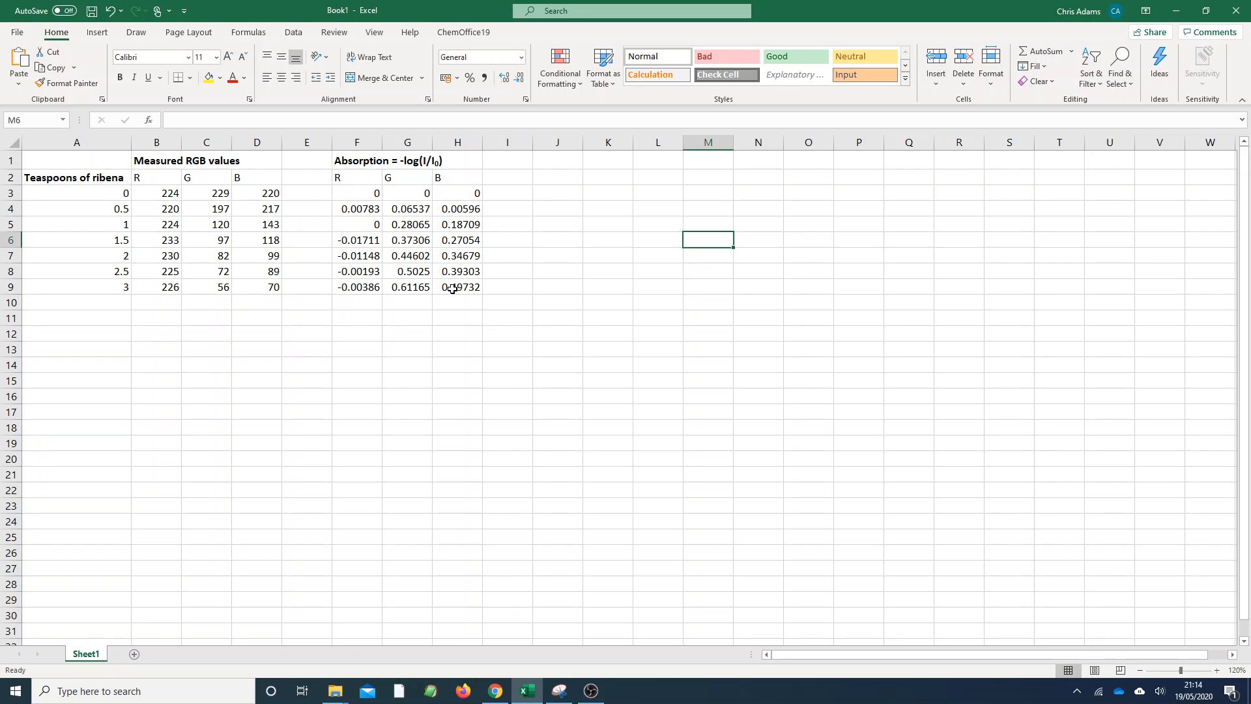
Insert a markers-only scatter chart of the absorption columns F2:H9 against teaspoons of ribena A2:A9, and place it beside the data
left_click(71, 179)
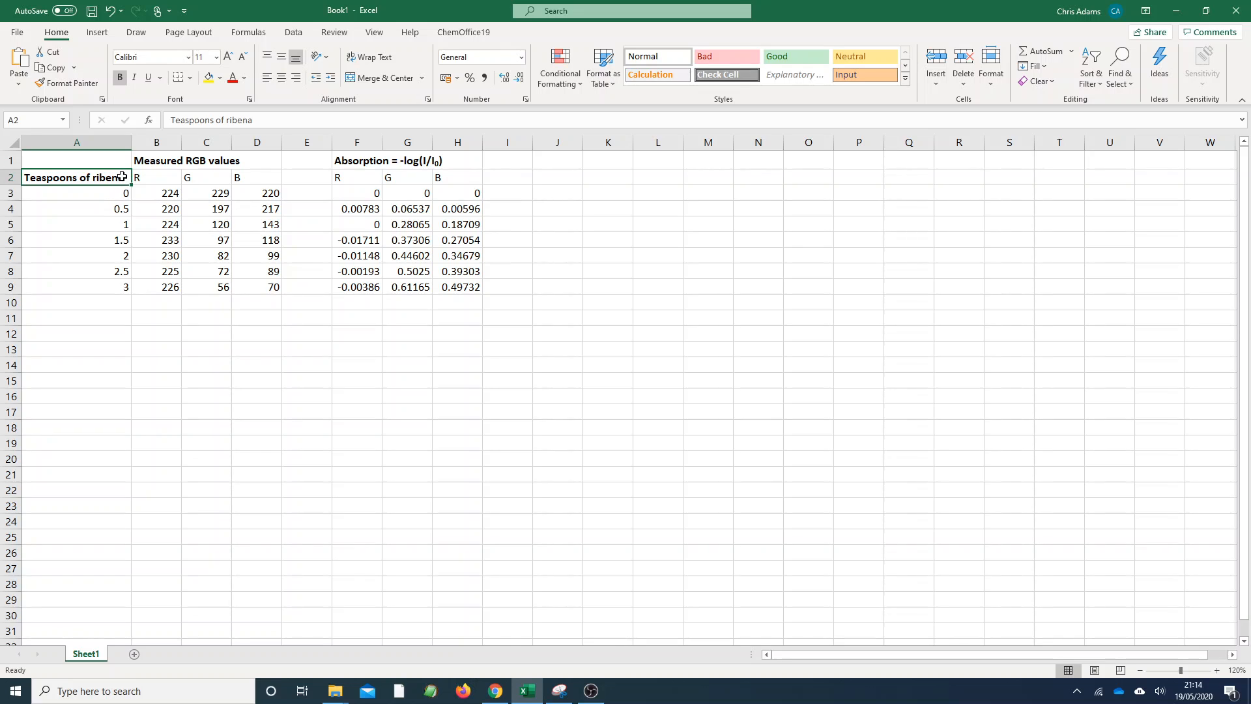
left_click_drag(115, 180, 115, 285)
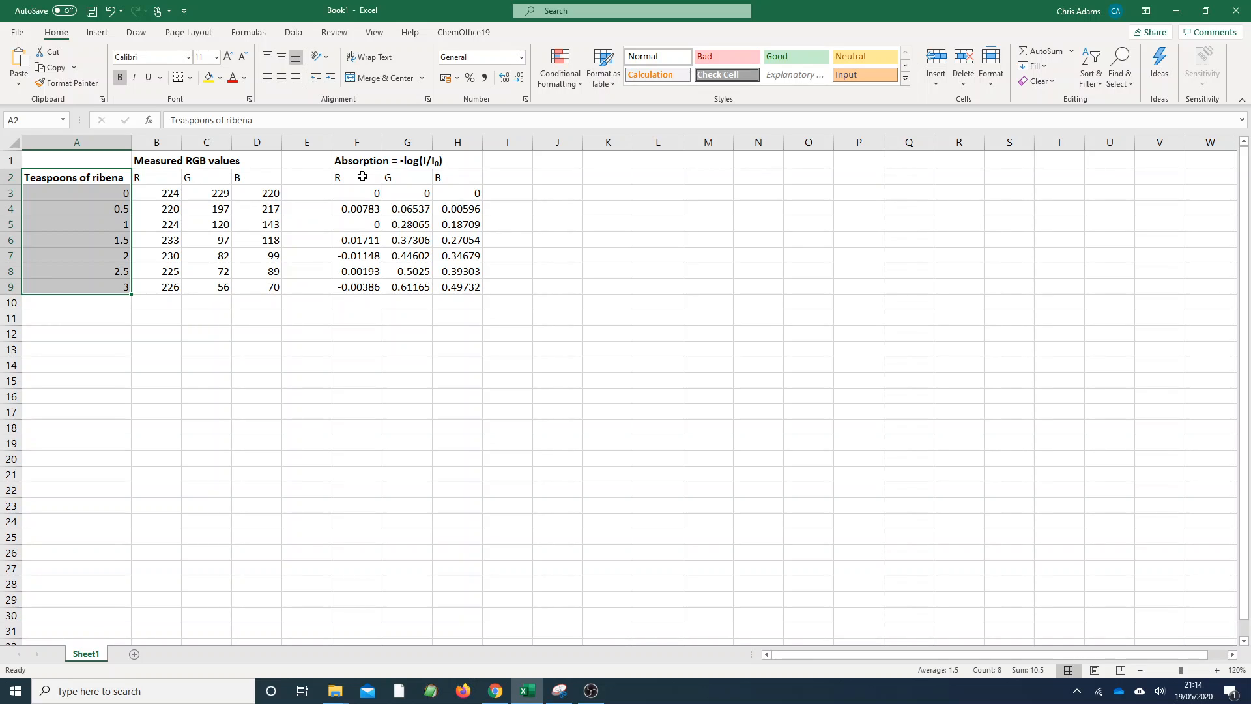
left_click(363, 177, "ctrl")
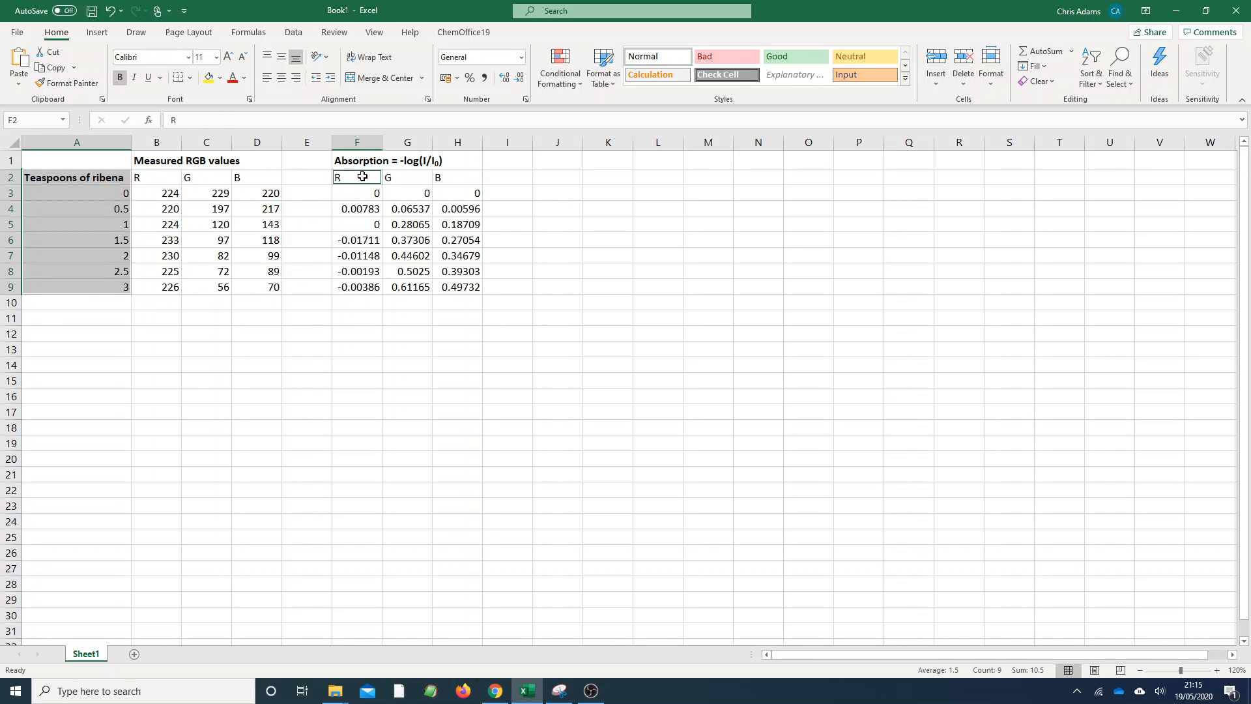
left_click_drag(362, 177, 448, 284)
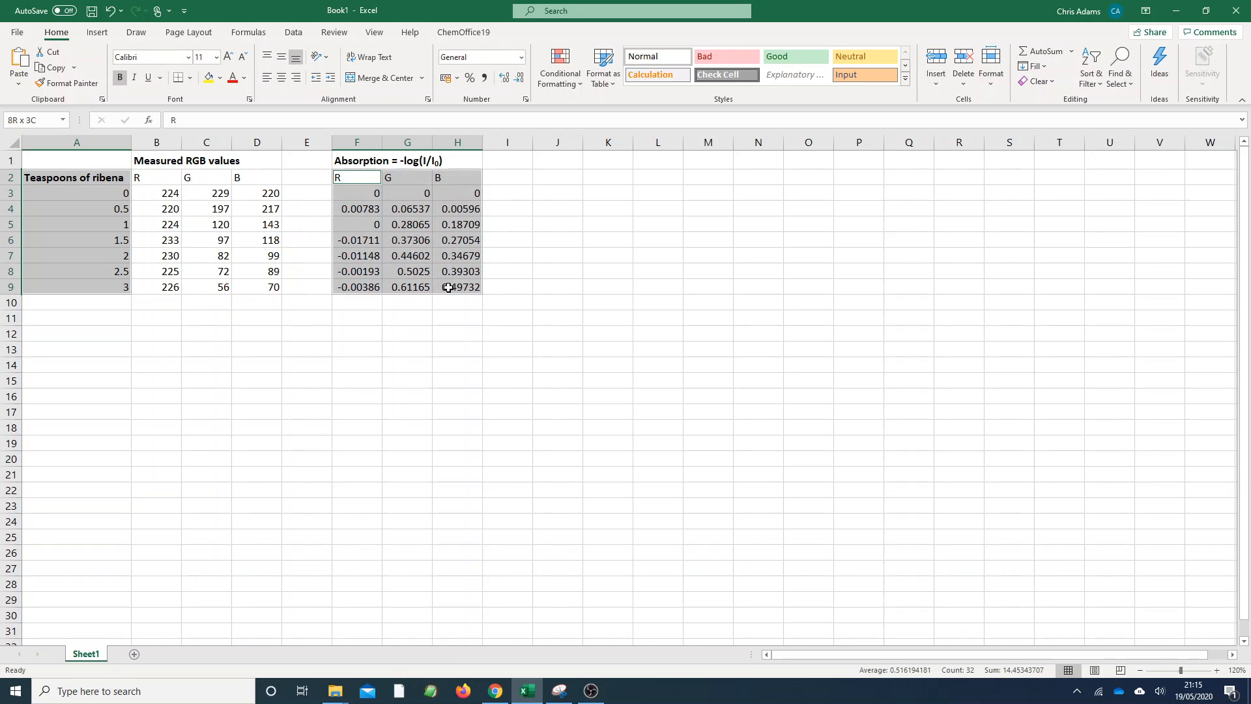
left_click_drag(449, 287, 448, 287)
left_click(95, 33)
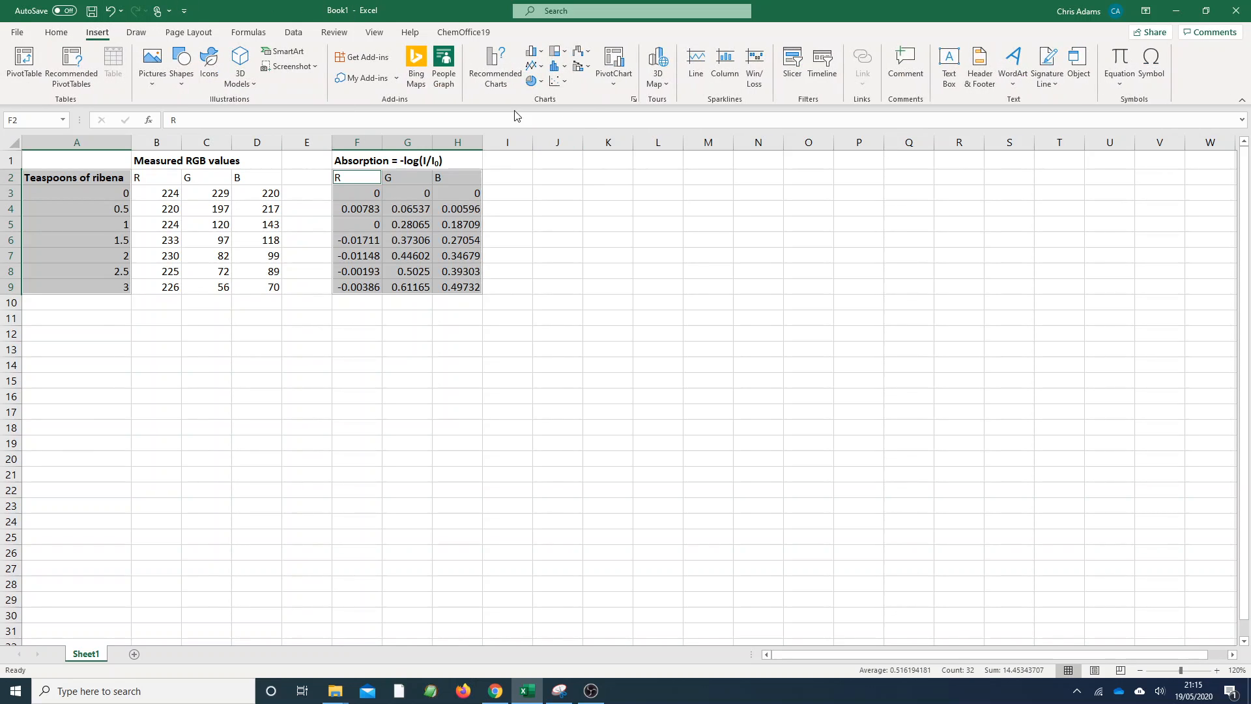
left_click(556, 82)
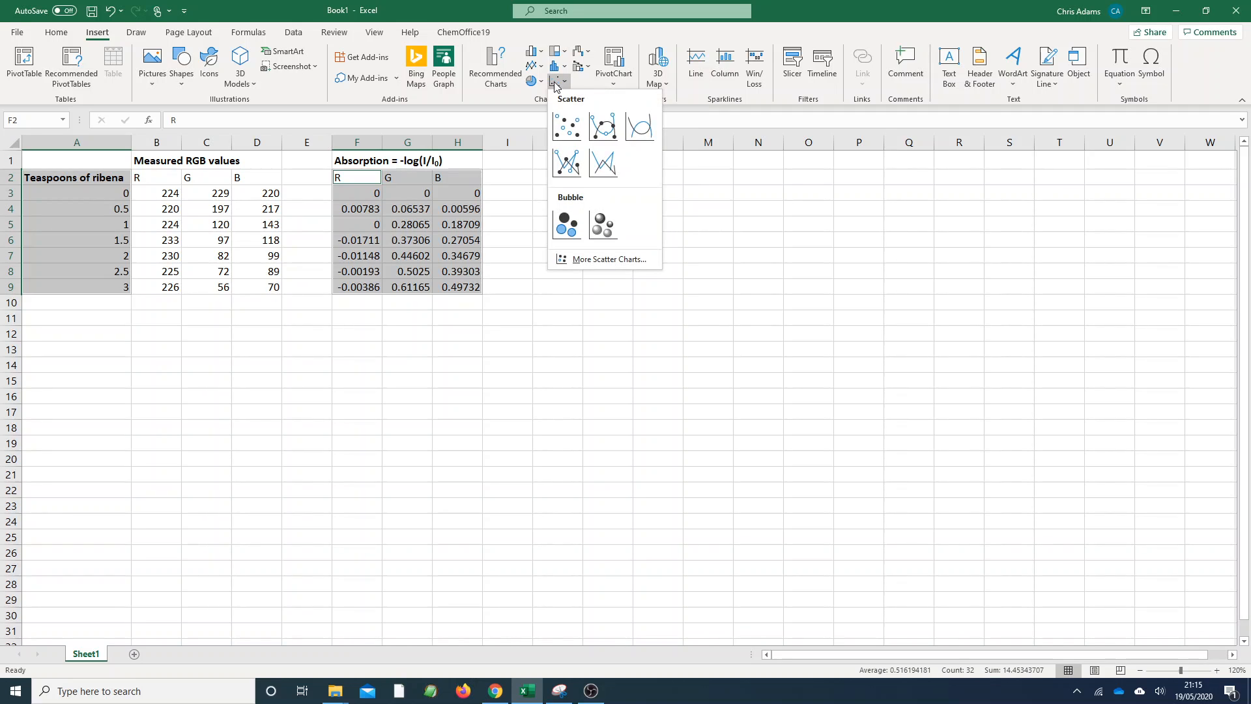
left_click(568, 125)
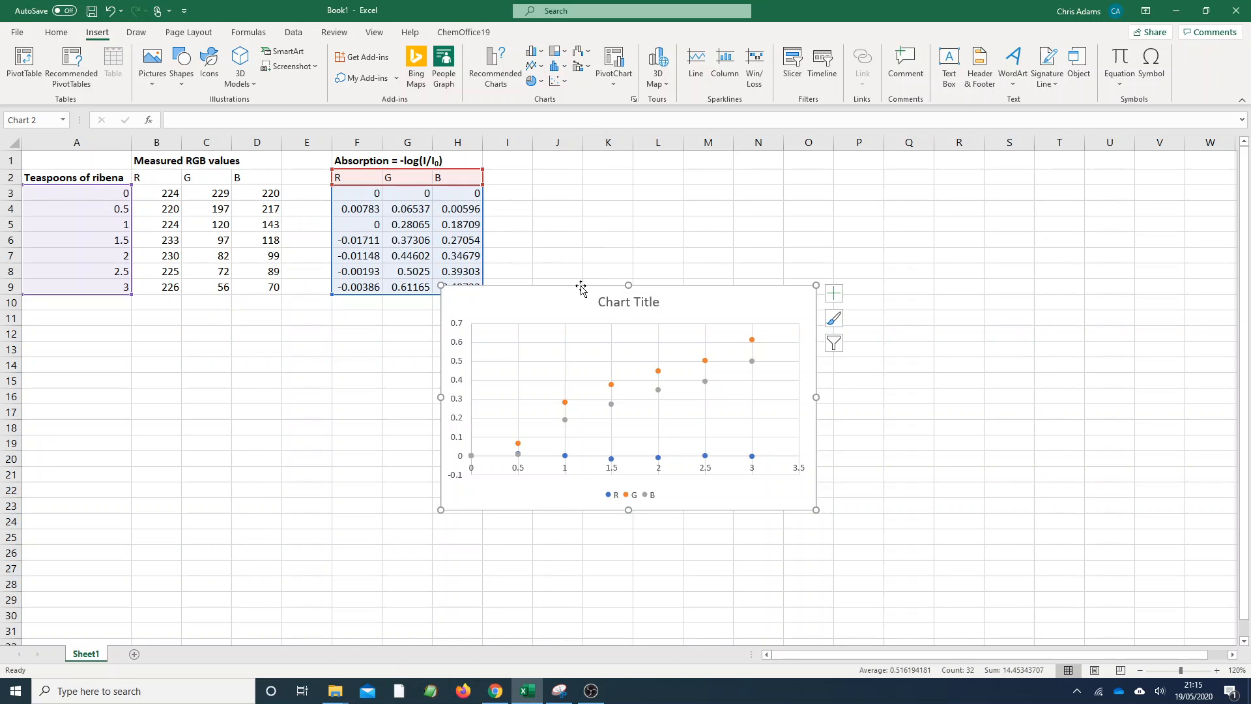
left_click_drag(553, 296, 646, 191)
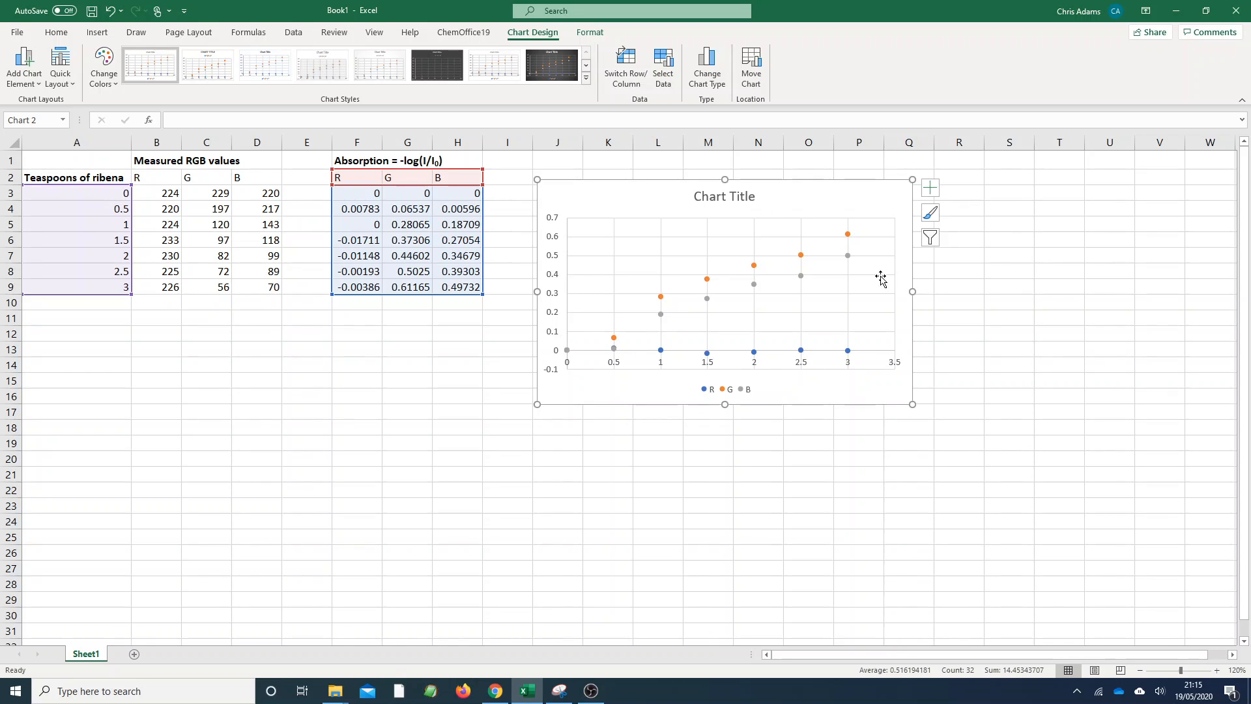
Add axis titles to the chart and set the horizontal axis title to "Teaspoons of Ribena"
left_click(934, 190)
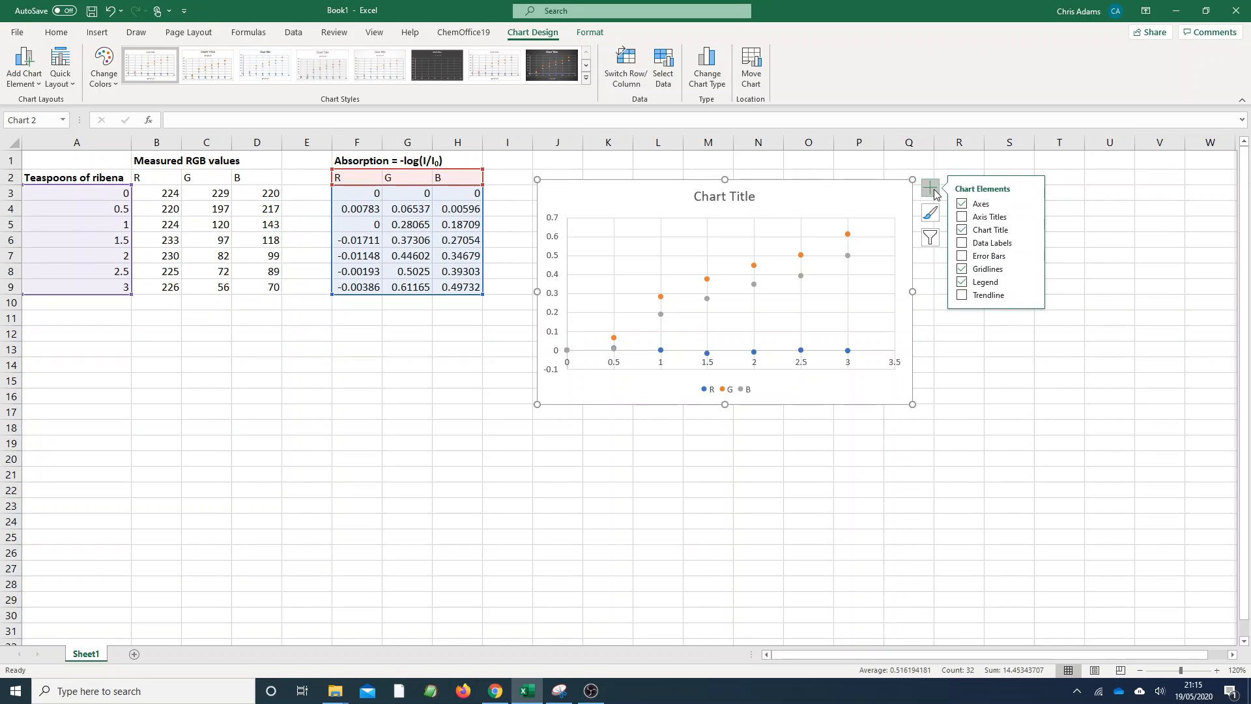
left_click(961, 218)
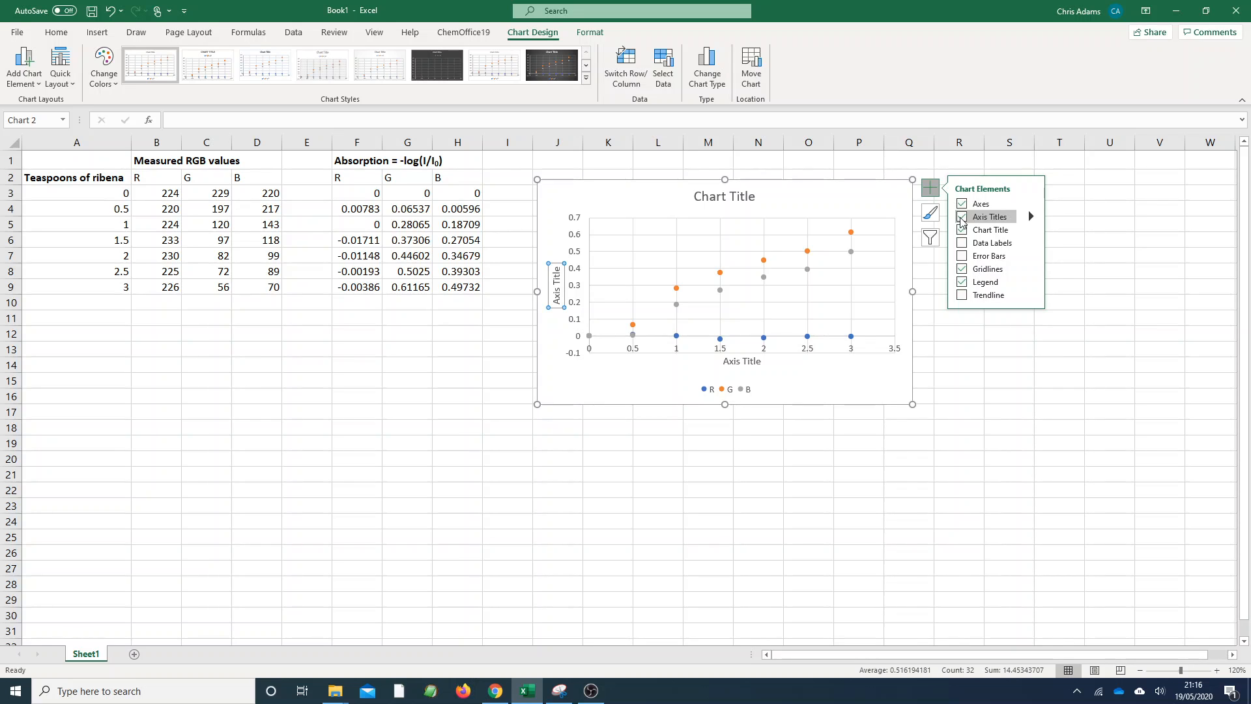
double_click(756, 361)
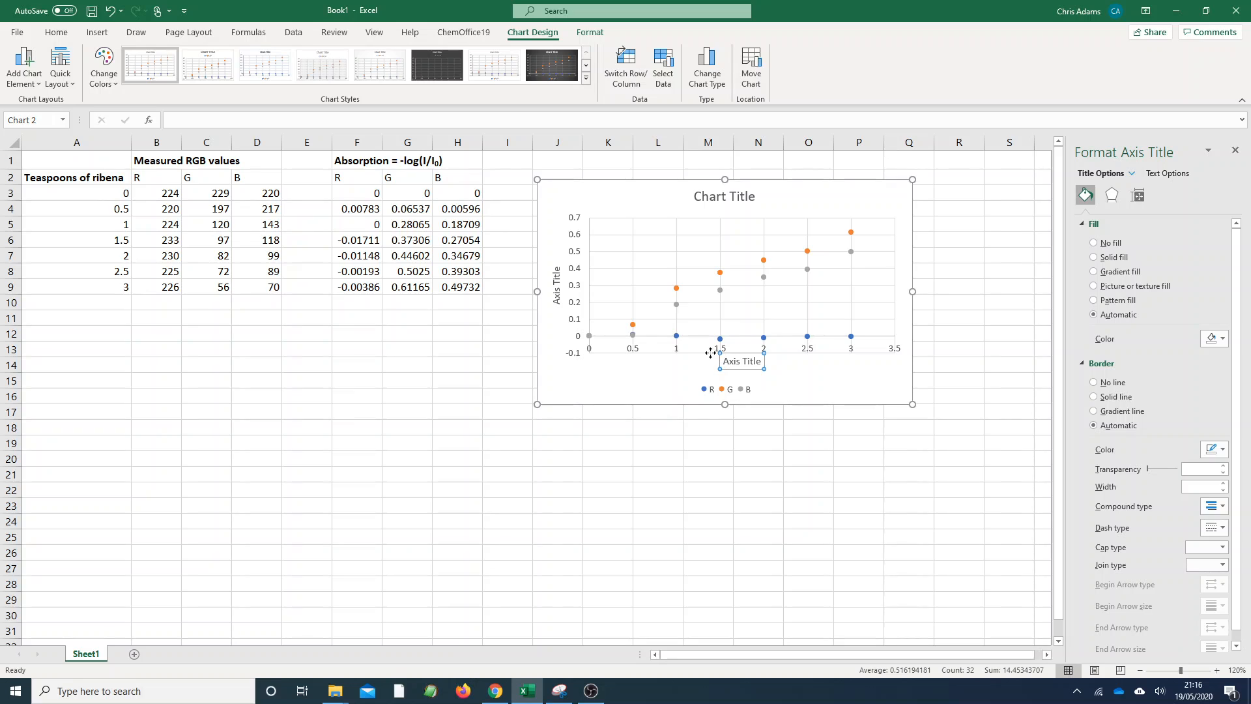
left_click_drag(729, 364, 696, 363)
key("ctrl+z")
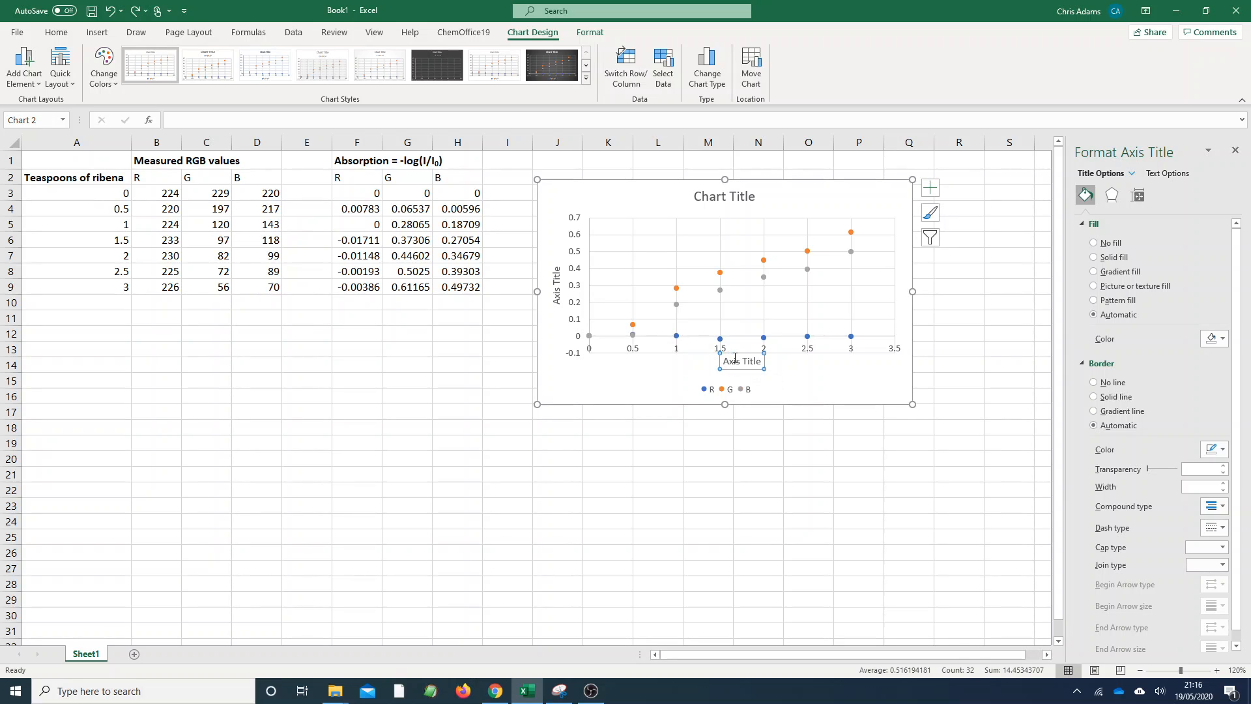
left_click_drag(726, 361, 767, 361)
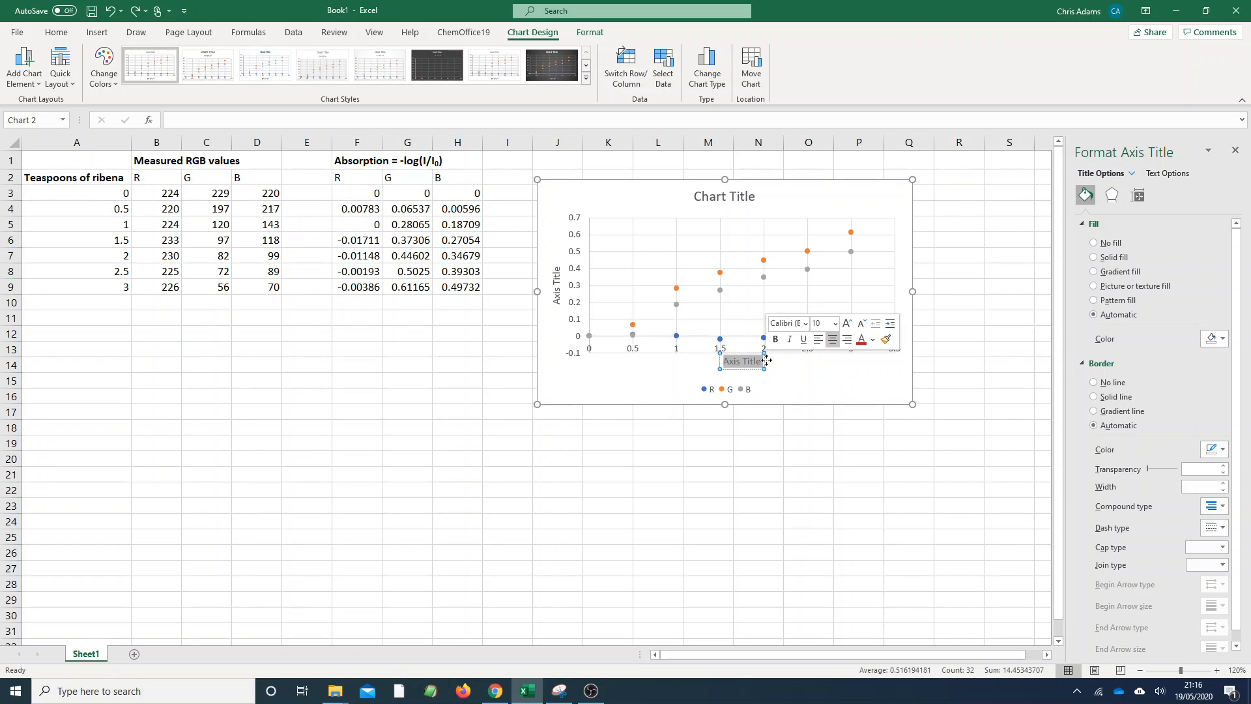
type("Teasp")
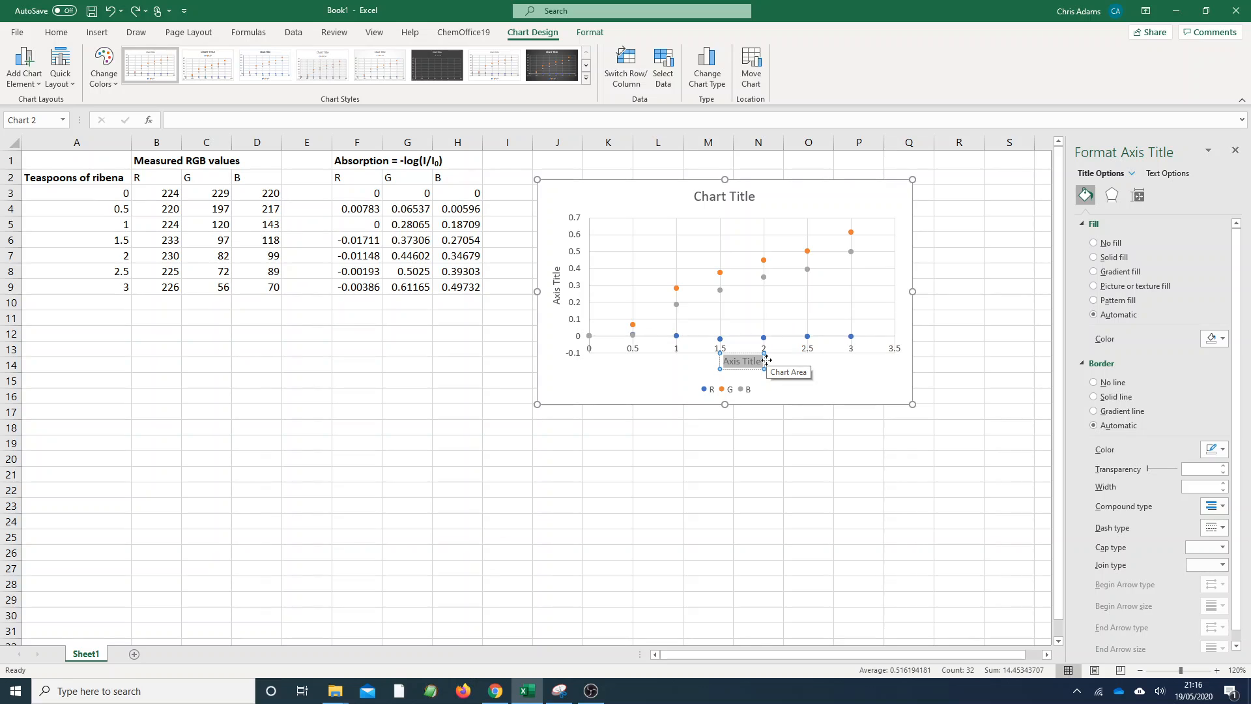
type("oons")
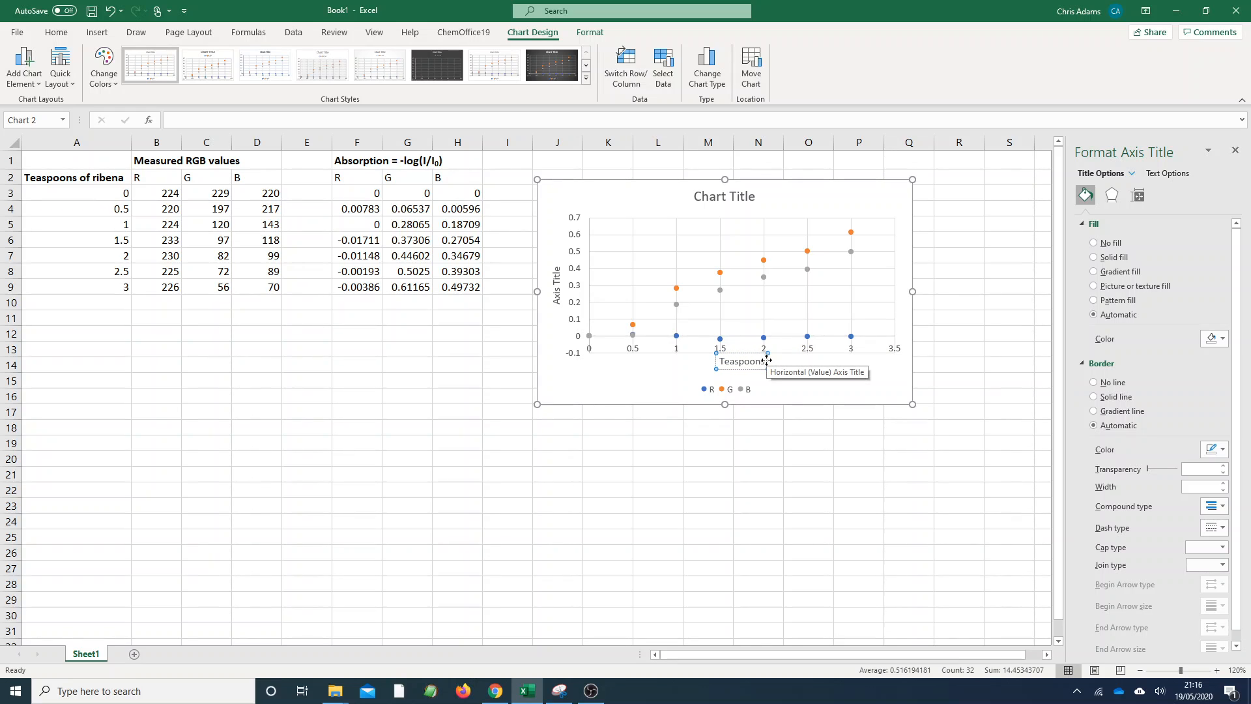
type(" of Ribena")
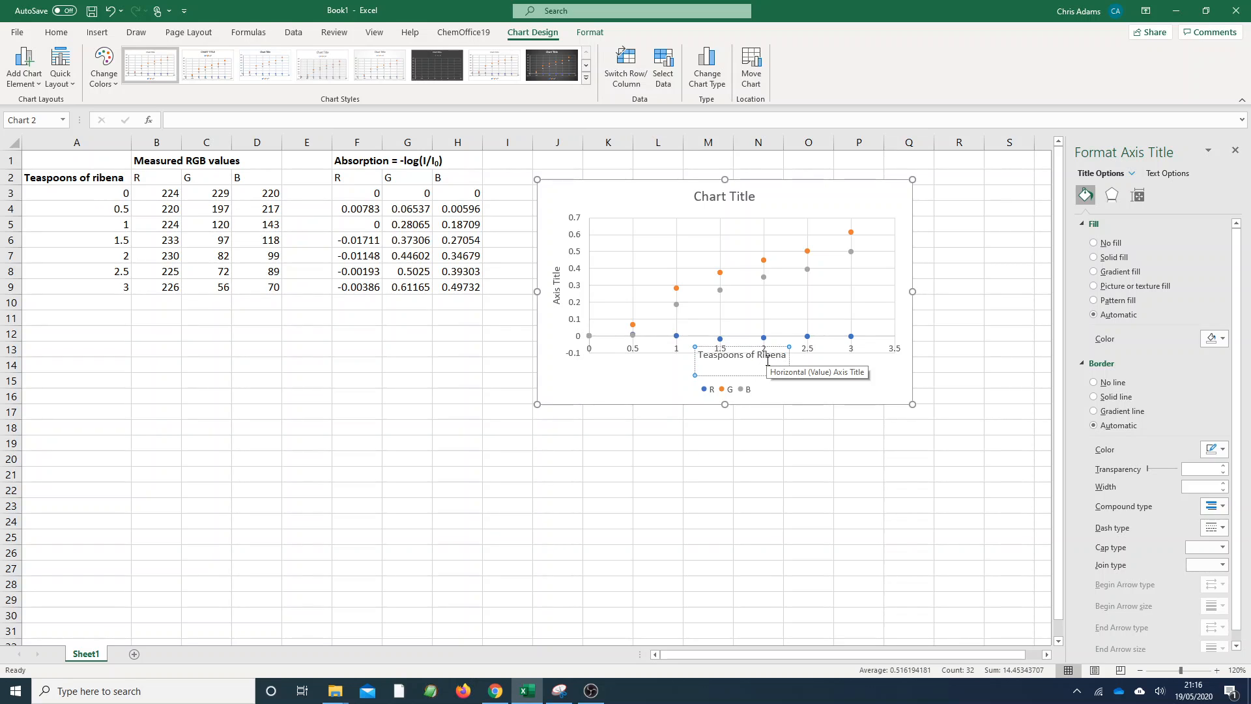
key("BackSpace")
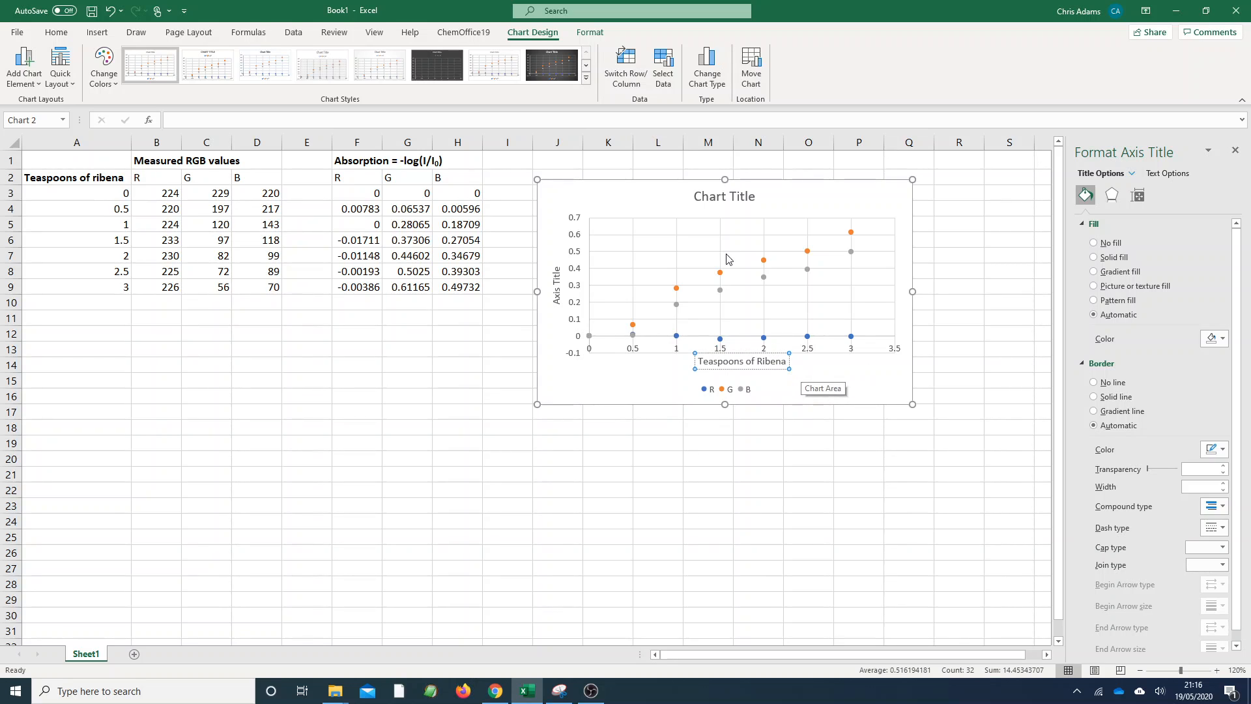
Set the chart's vertical axis title to "Absorption"
left_click(558, 282)
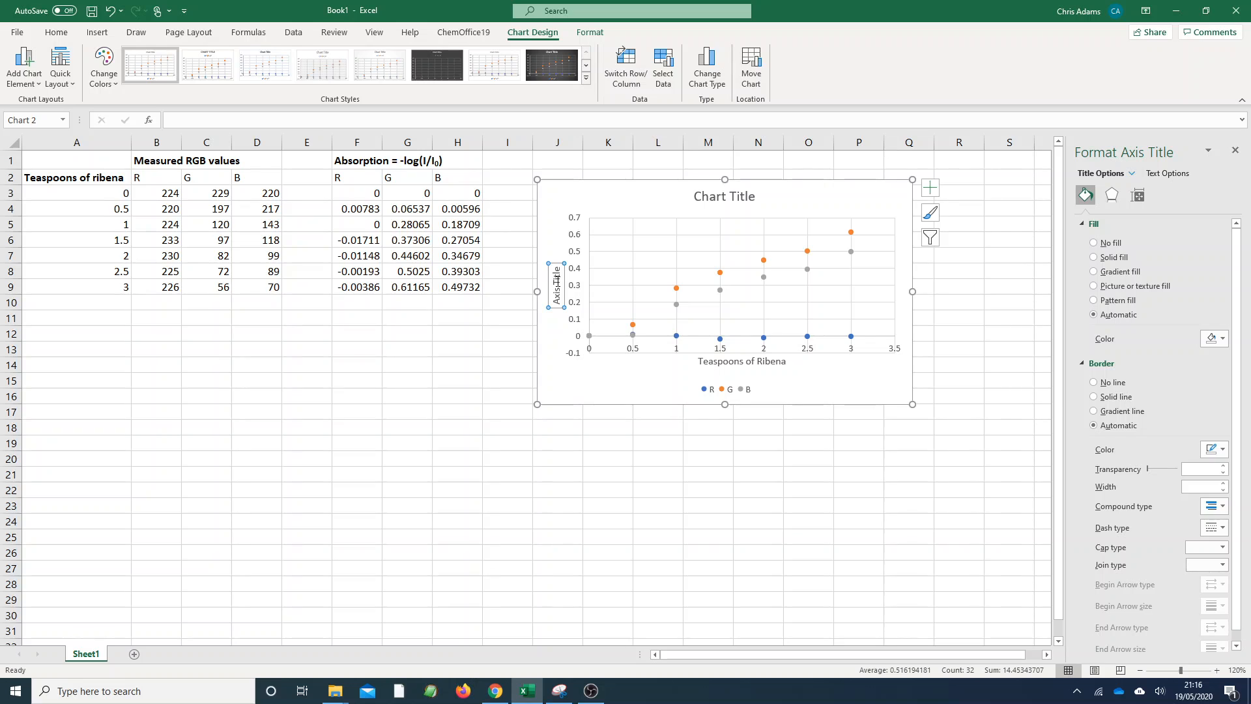
left_click(558, 285)
triple_click(558, 285)
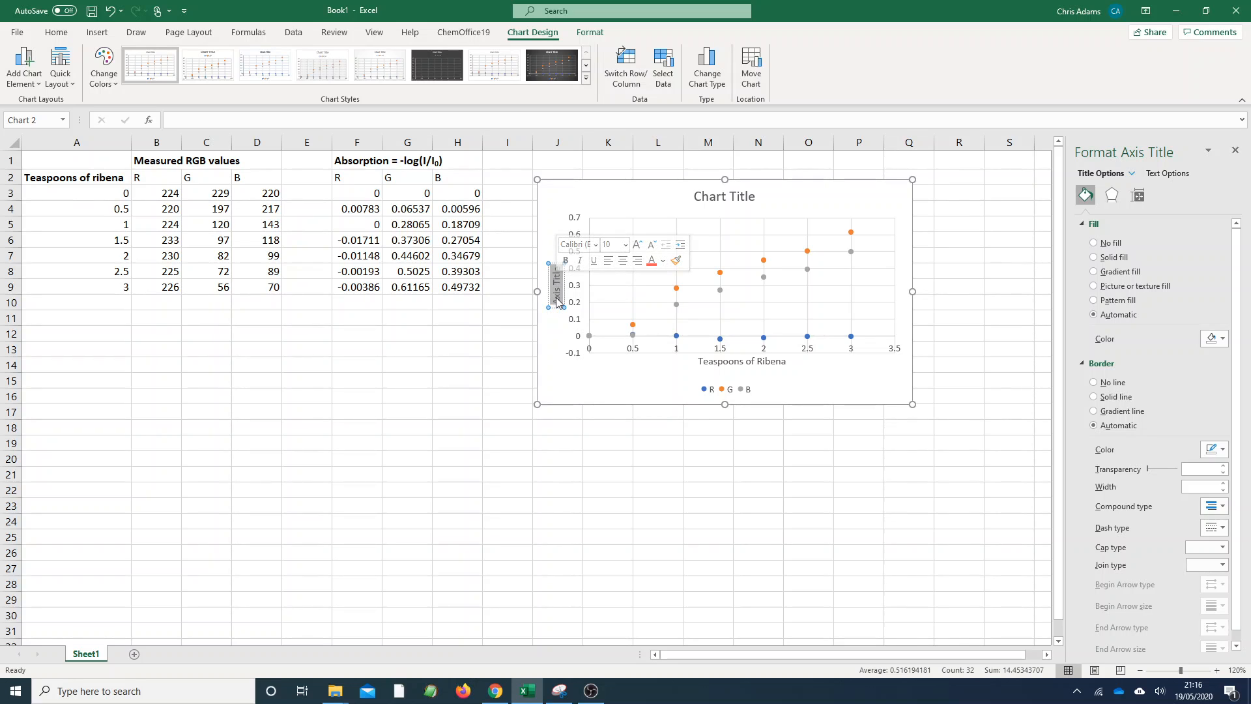
type("A")
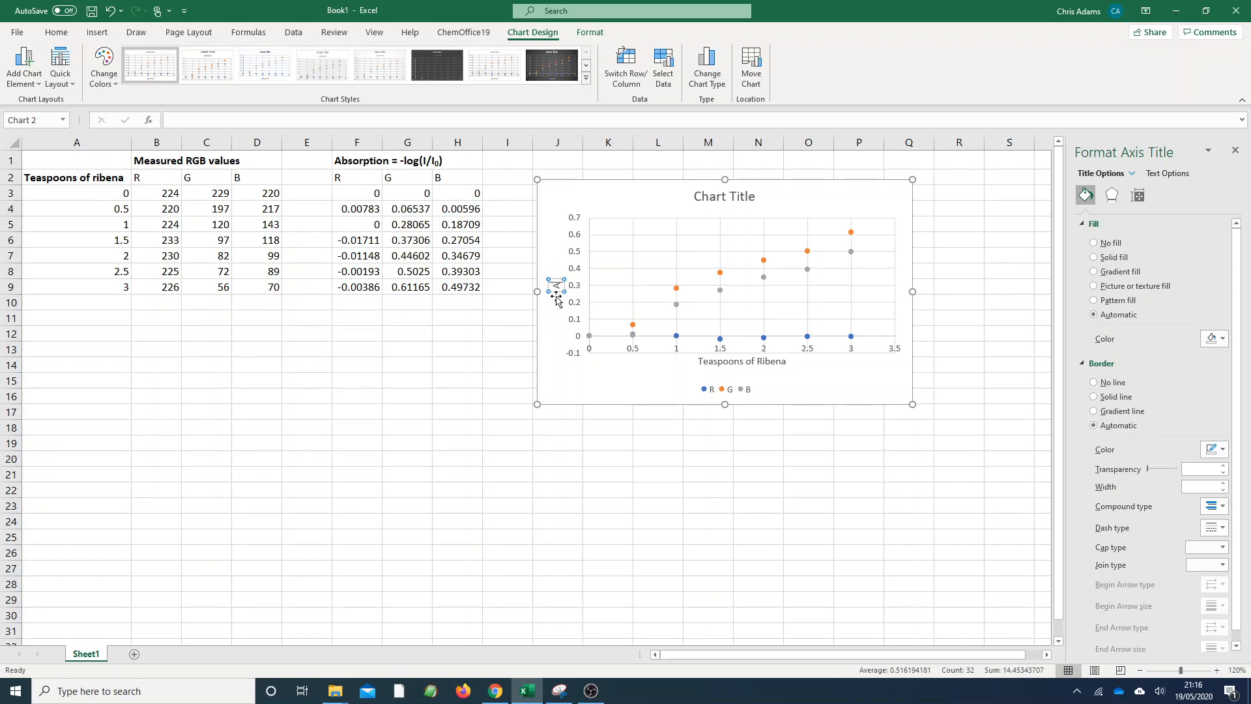
type("bsorption")
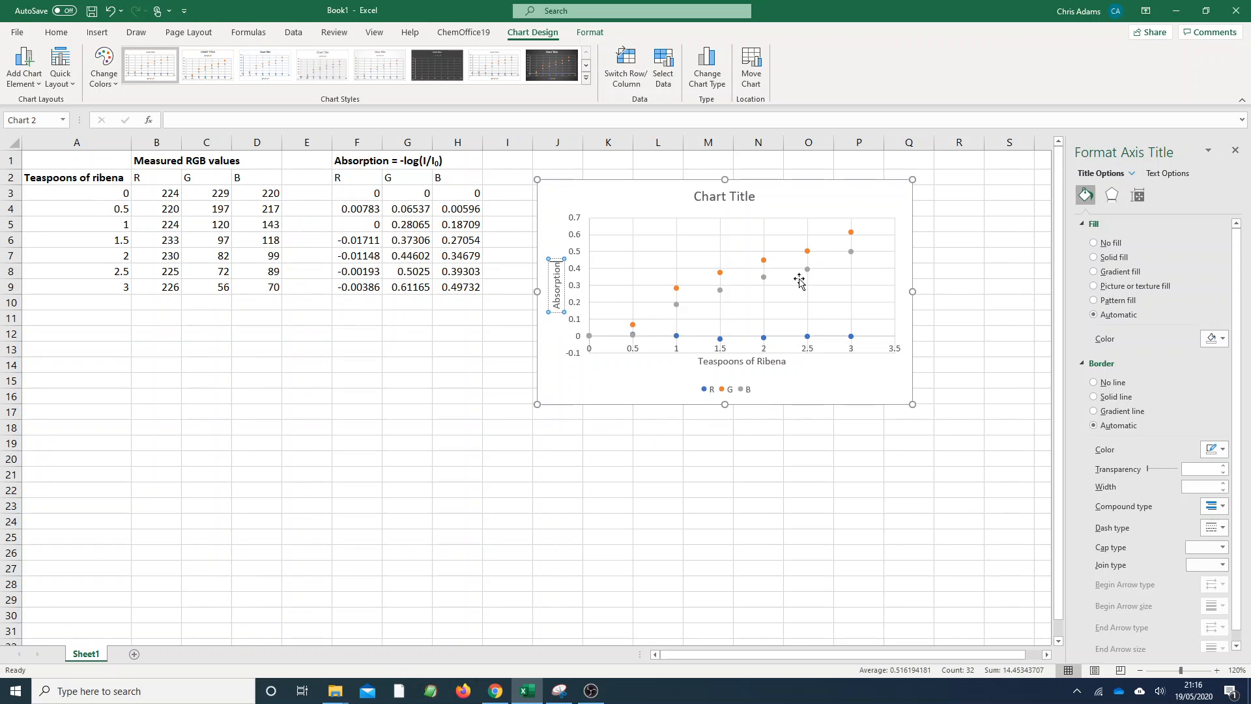
left_click(847, 391)
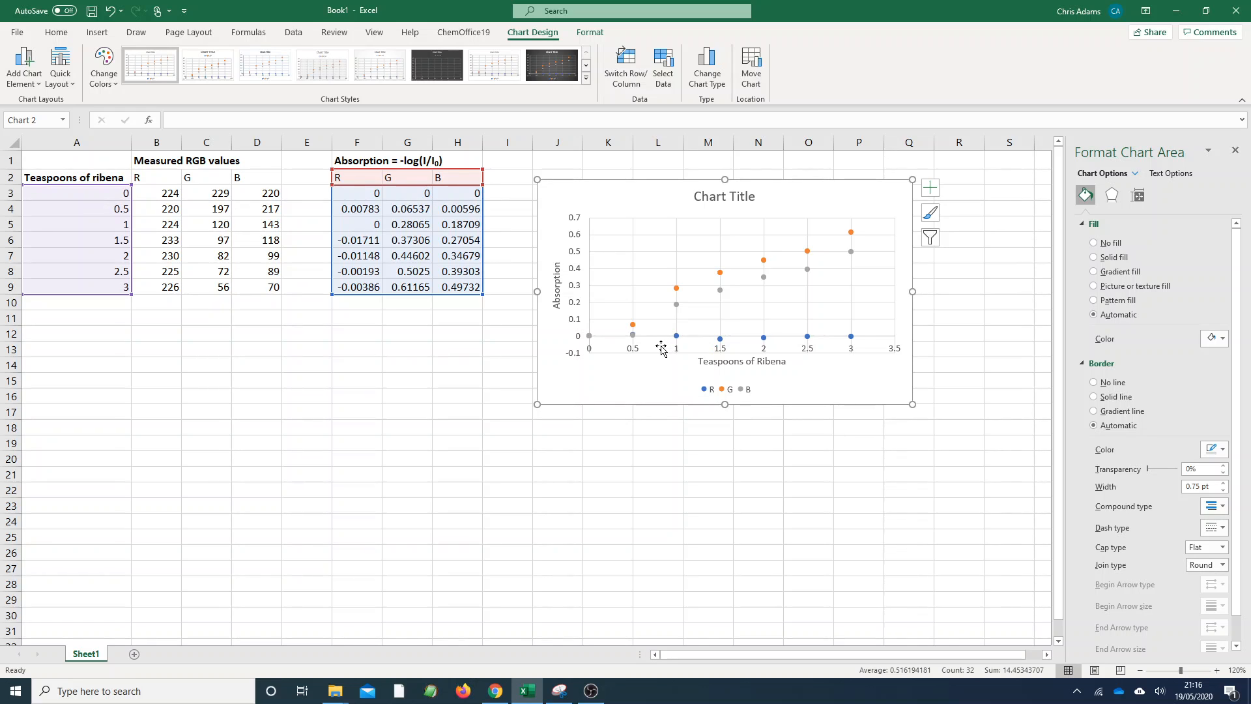
Format the R series markers with a solid fill and border in standard red
mouse_move(677, 339)
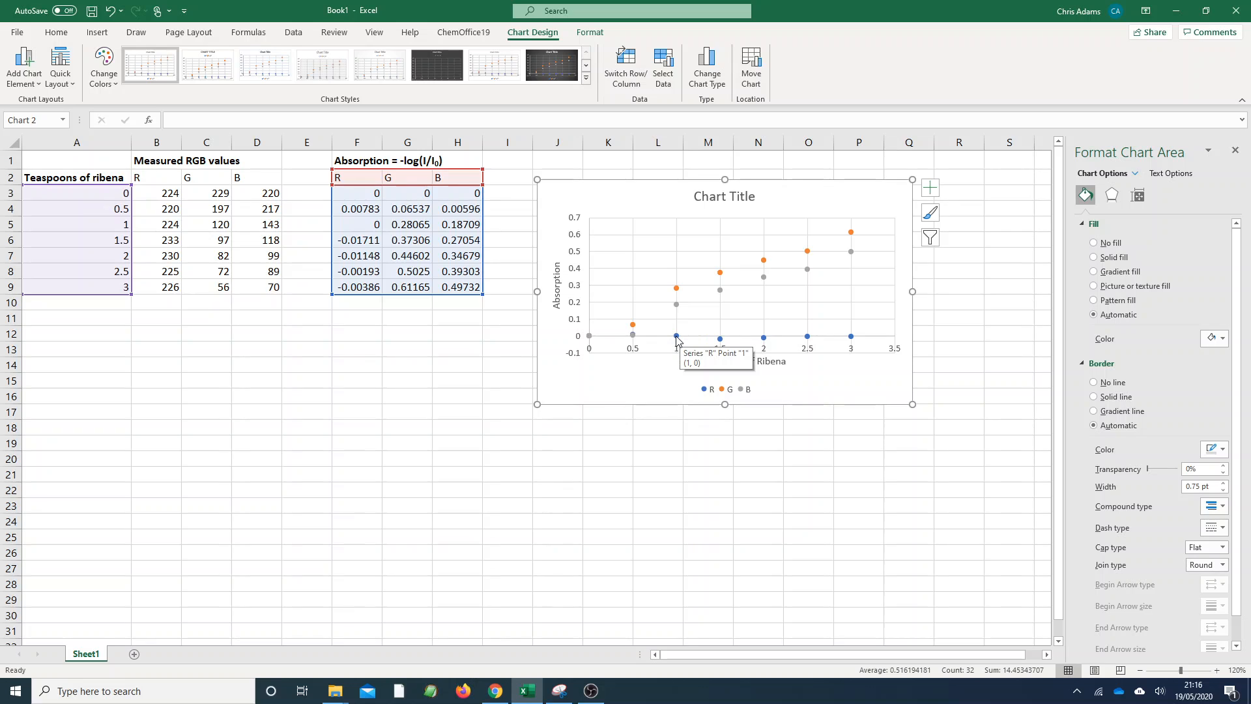
mouse_move(676, 311)
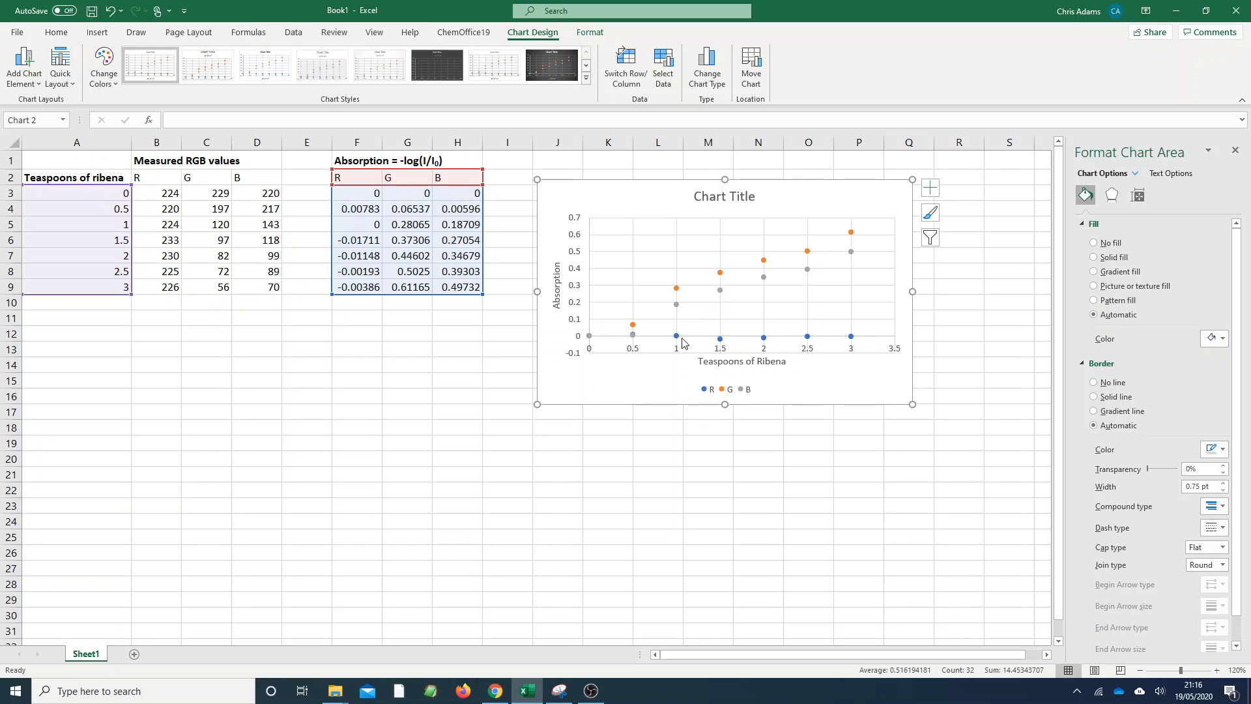
left_click(677, 337)
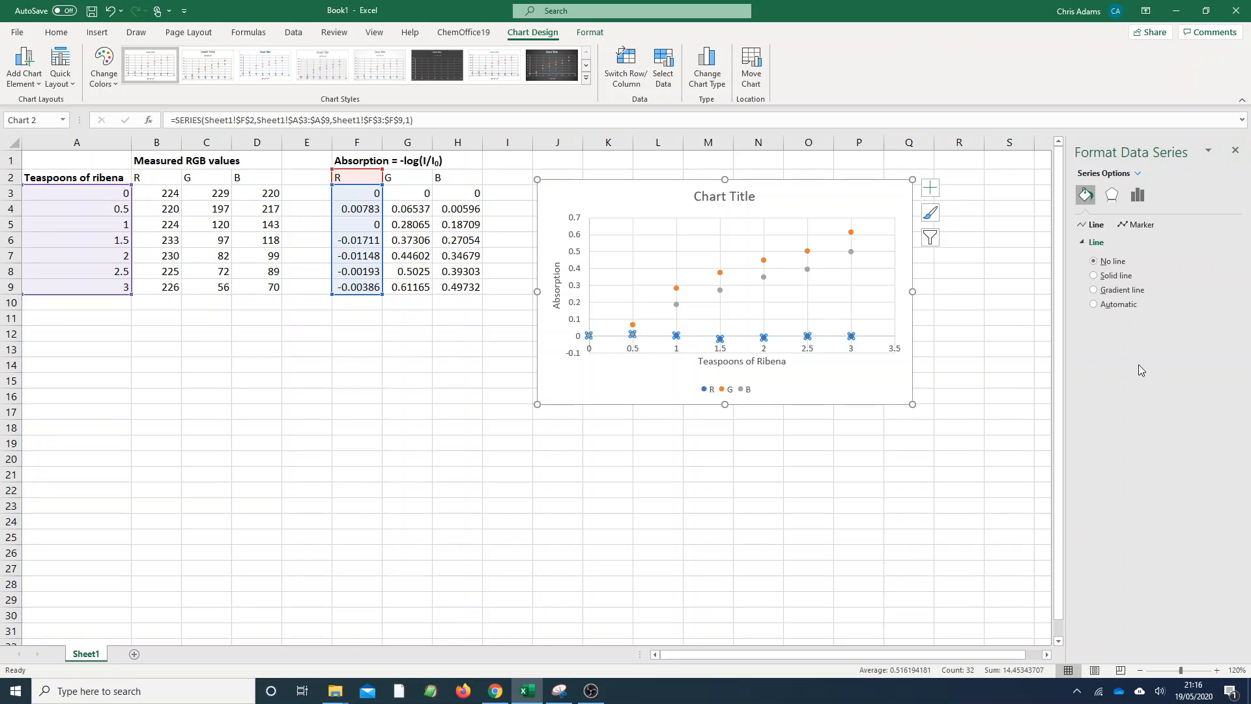
left_click(1139, 225)
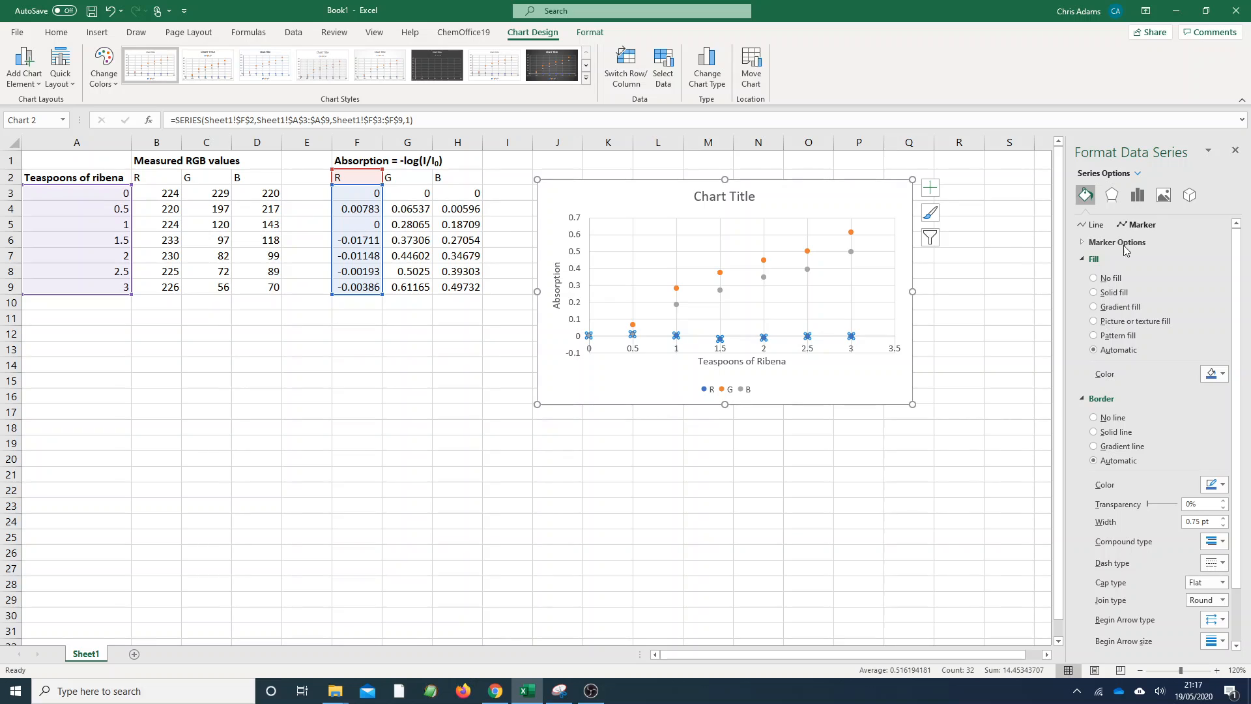
scroll(1133, 371, "down", 2)
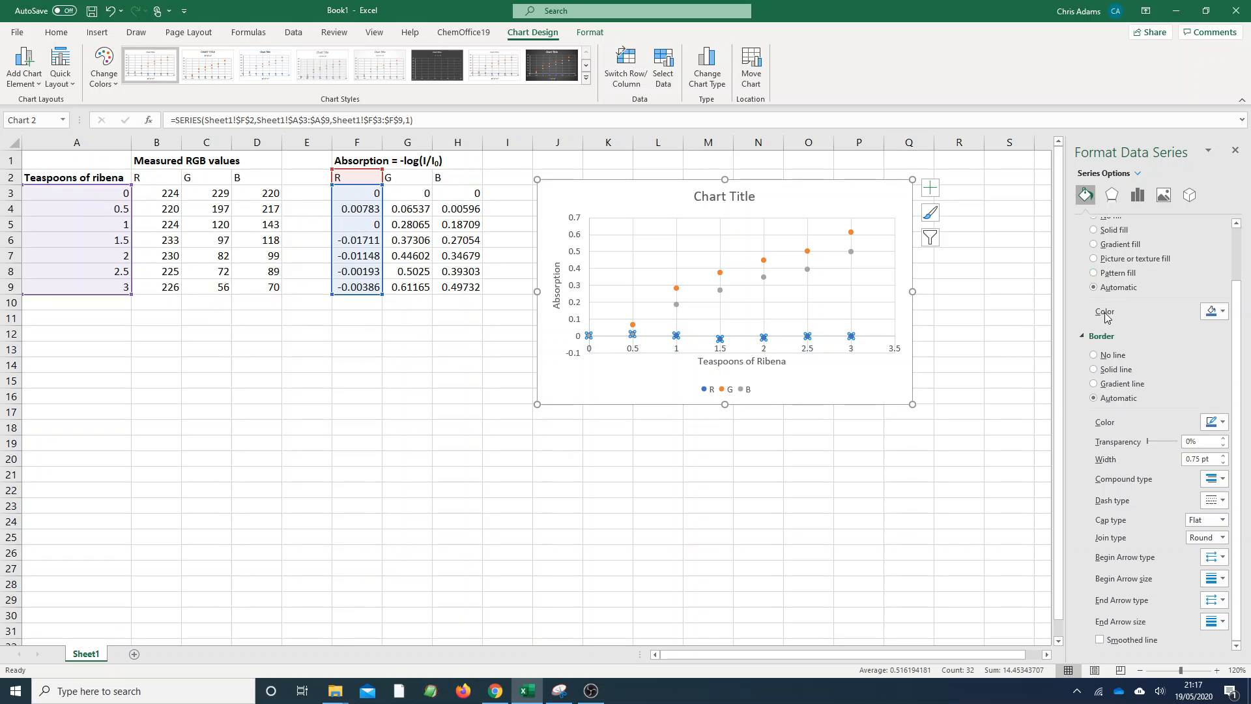
left_click(1224, 313)
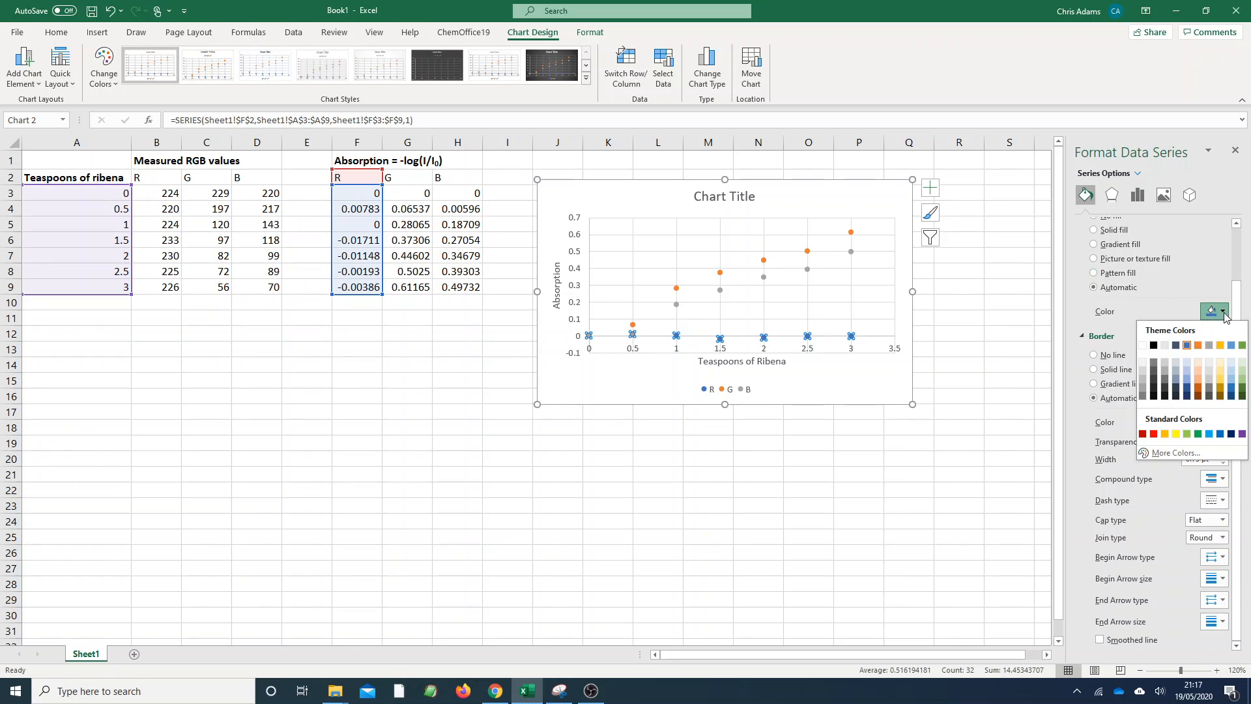
left_click(1155, 434)
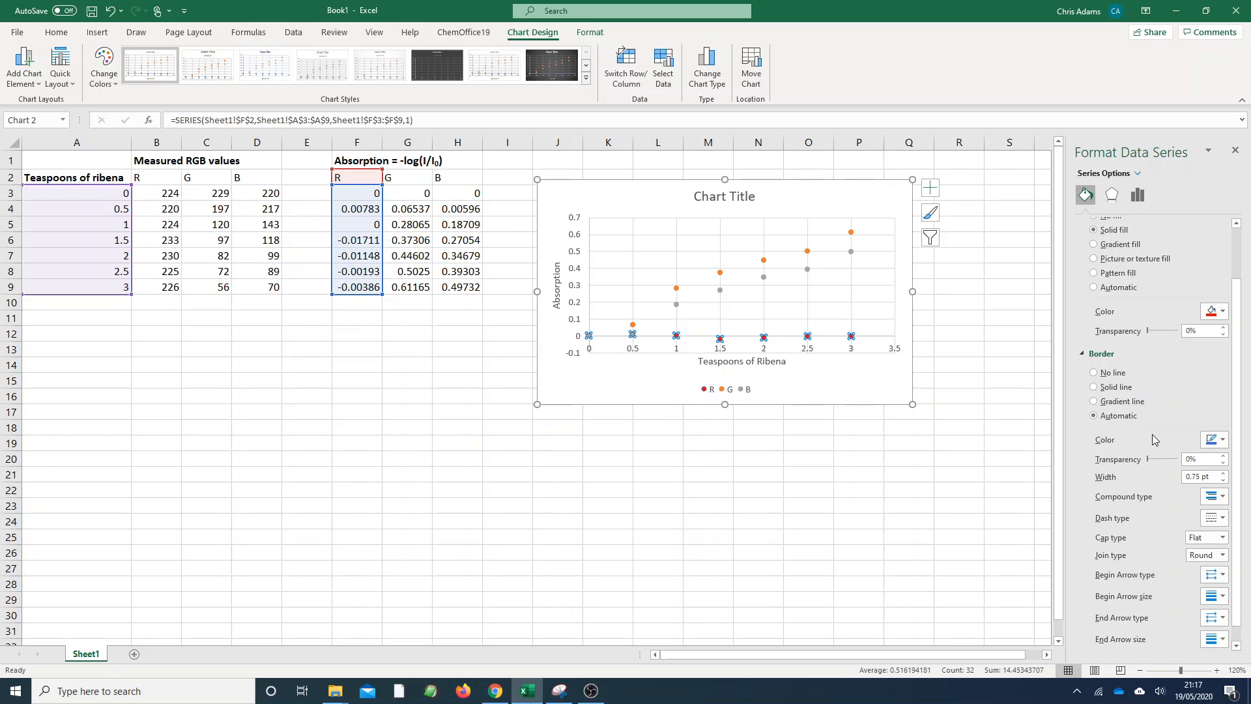
left_click(1223, 440)
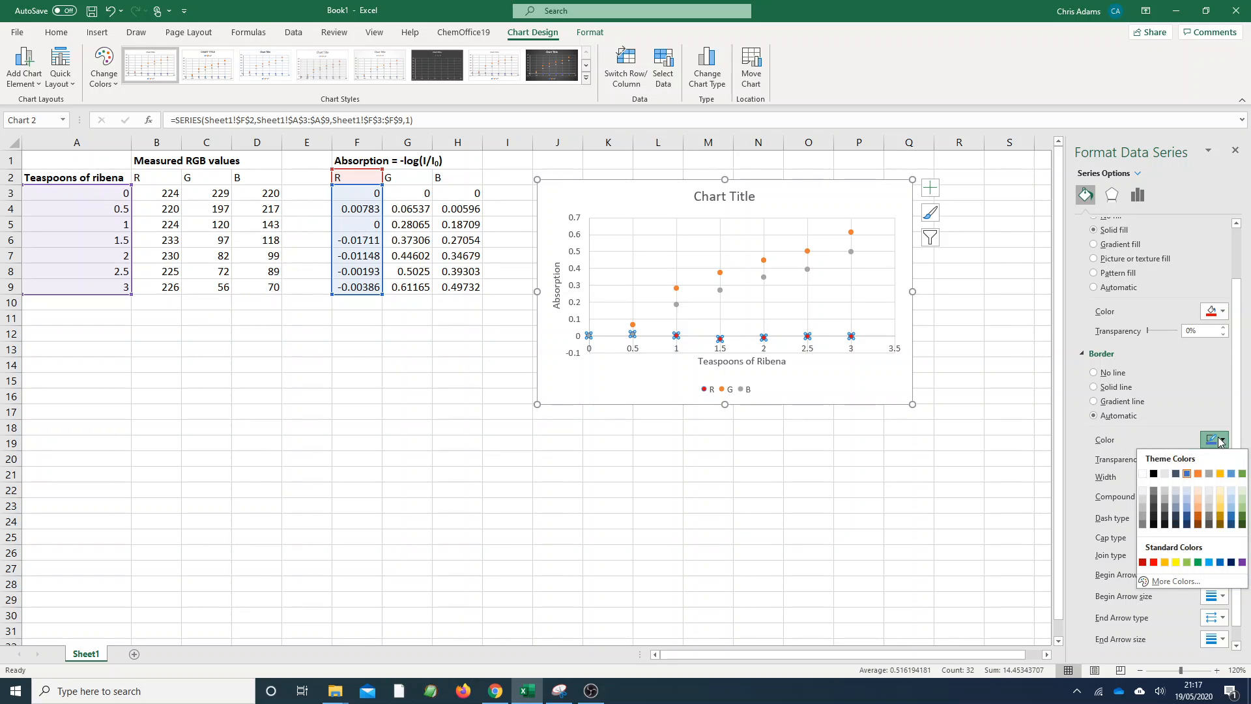
left_click(1154, 563)
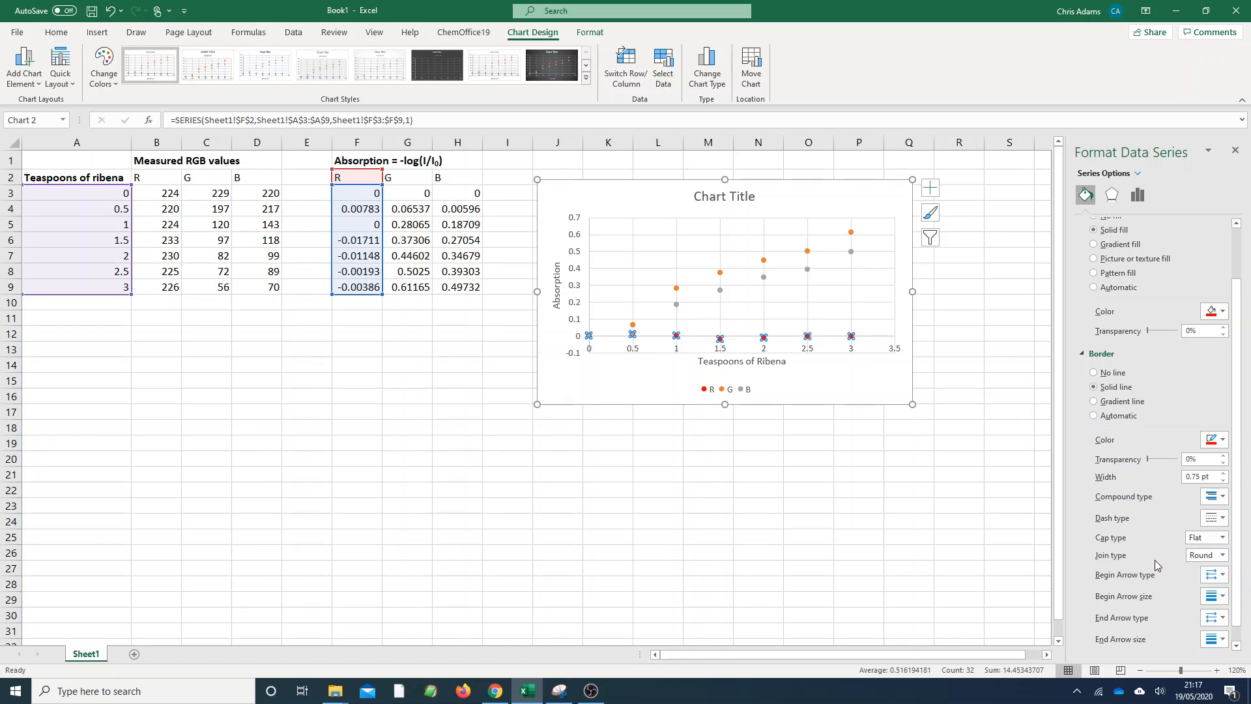
left_click(848, 376)
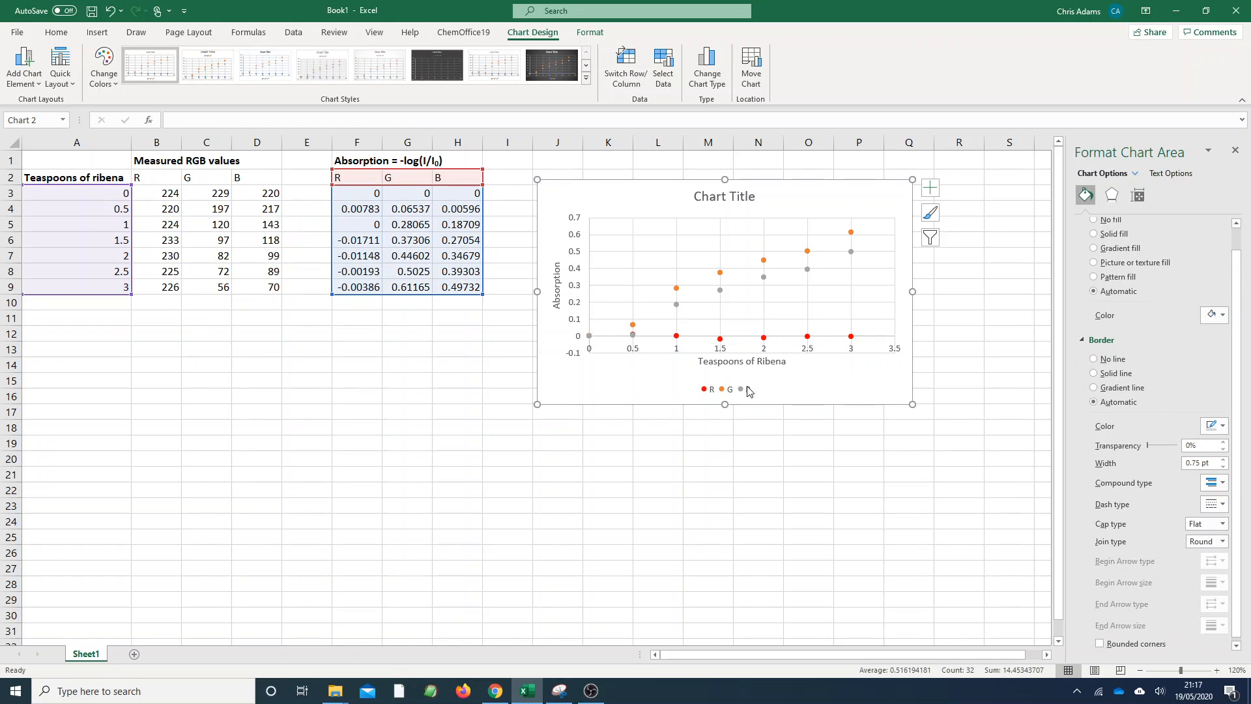
Format the G series markers with a solid fill and border in standard green
left_click(720, 274)
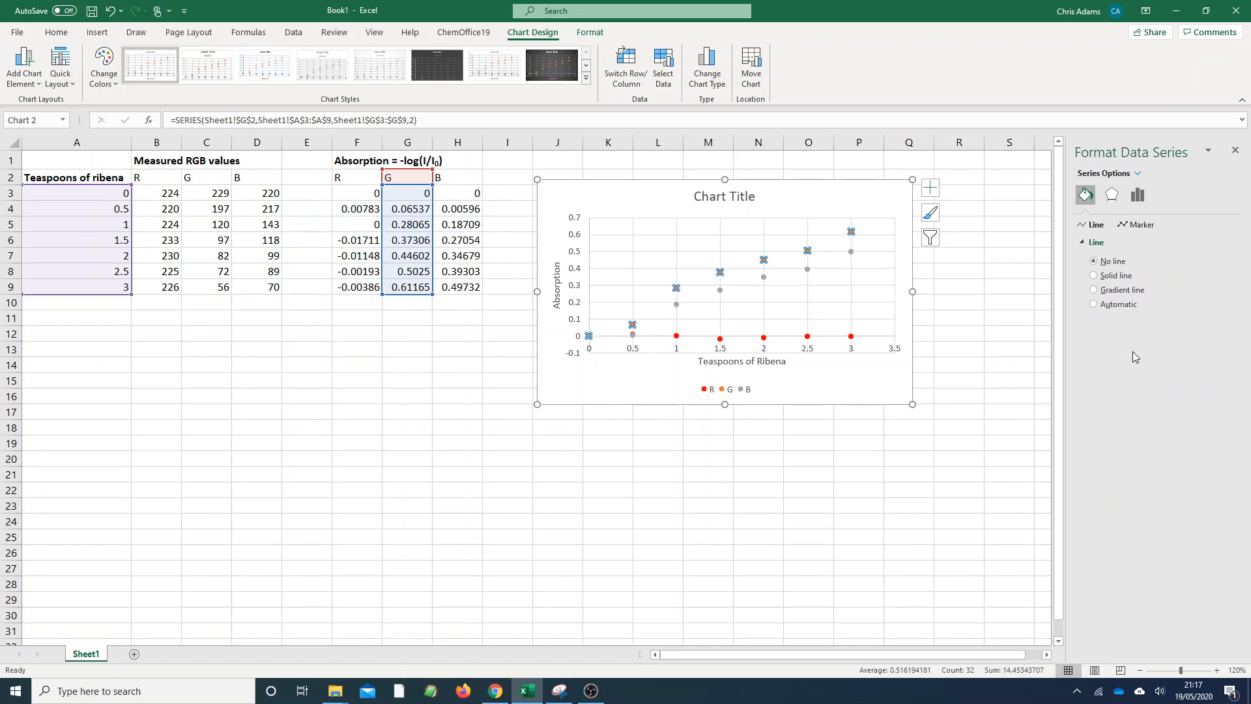
left_click(1137, 224)
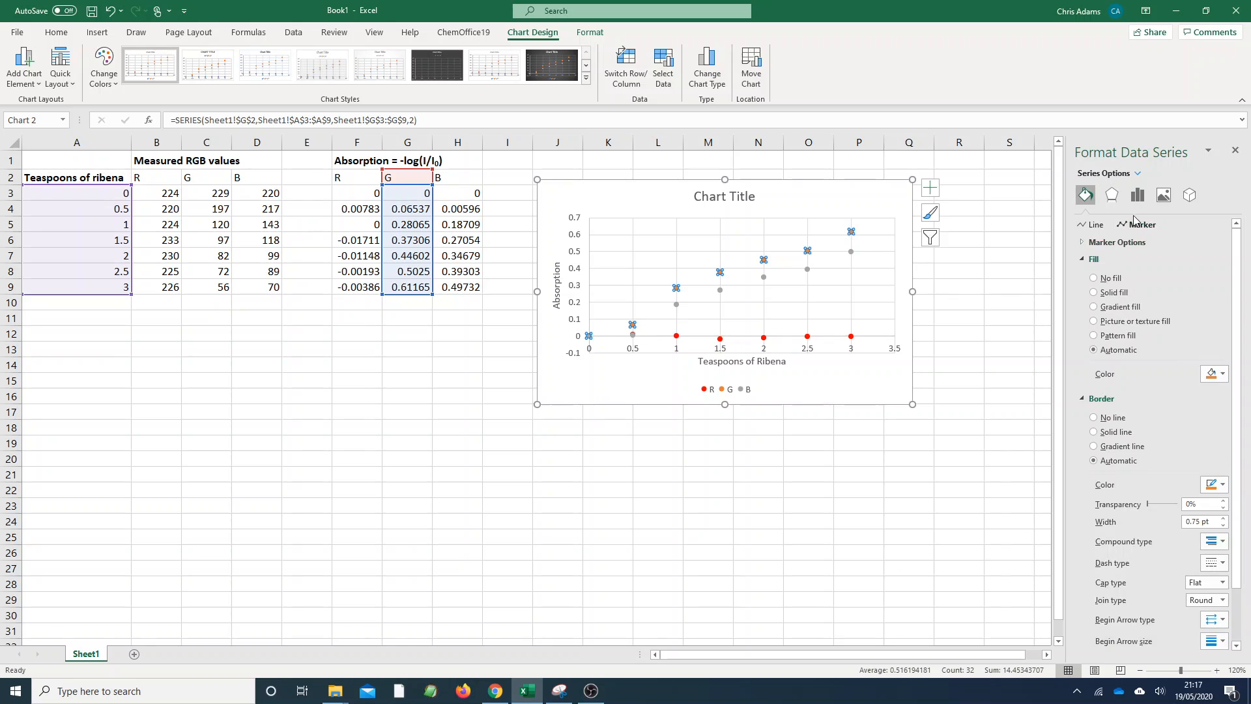
left_click(1221, 376)
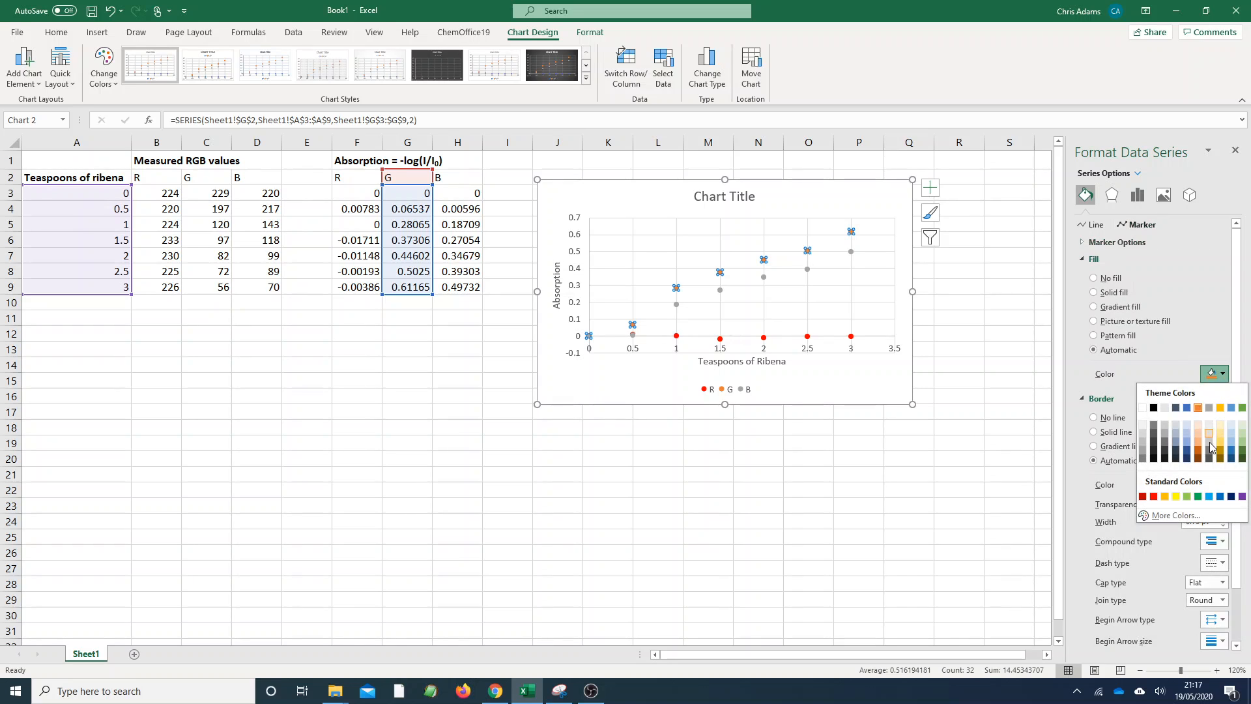
left_click(1198, 496)
left_click(1224, 507)
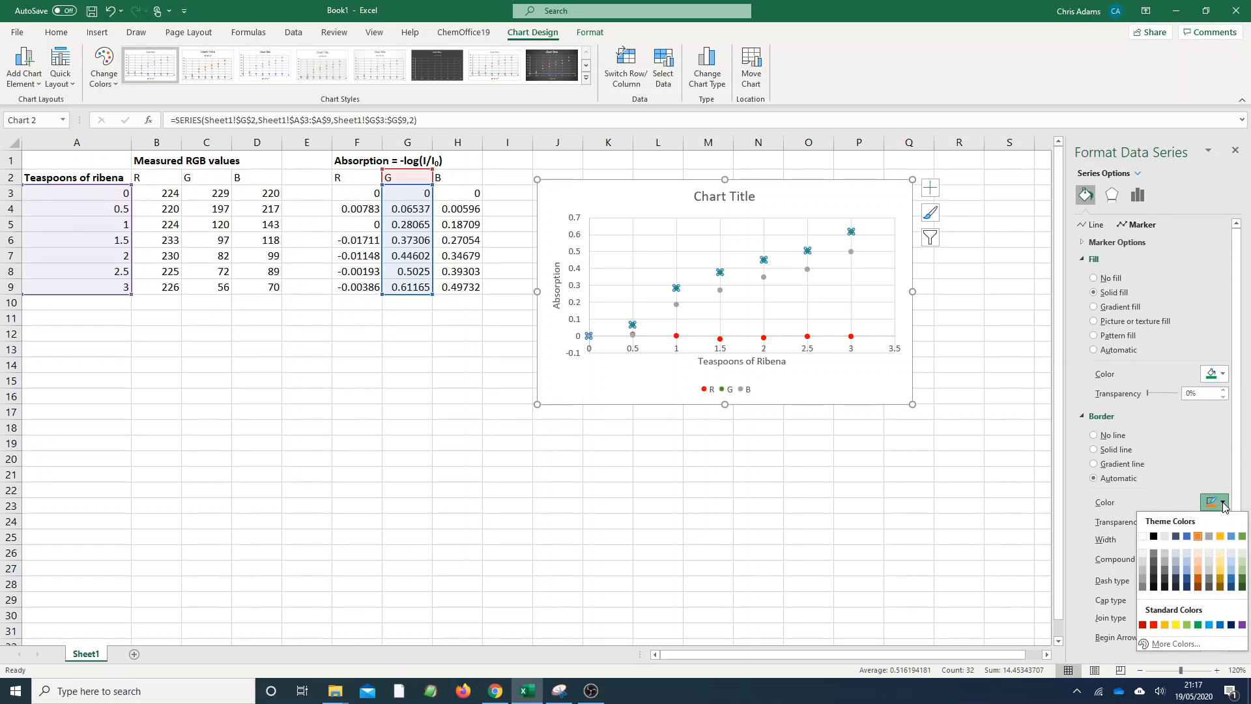
left_click(1200, 627)
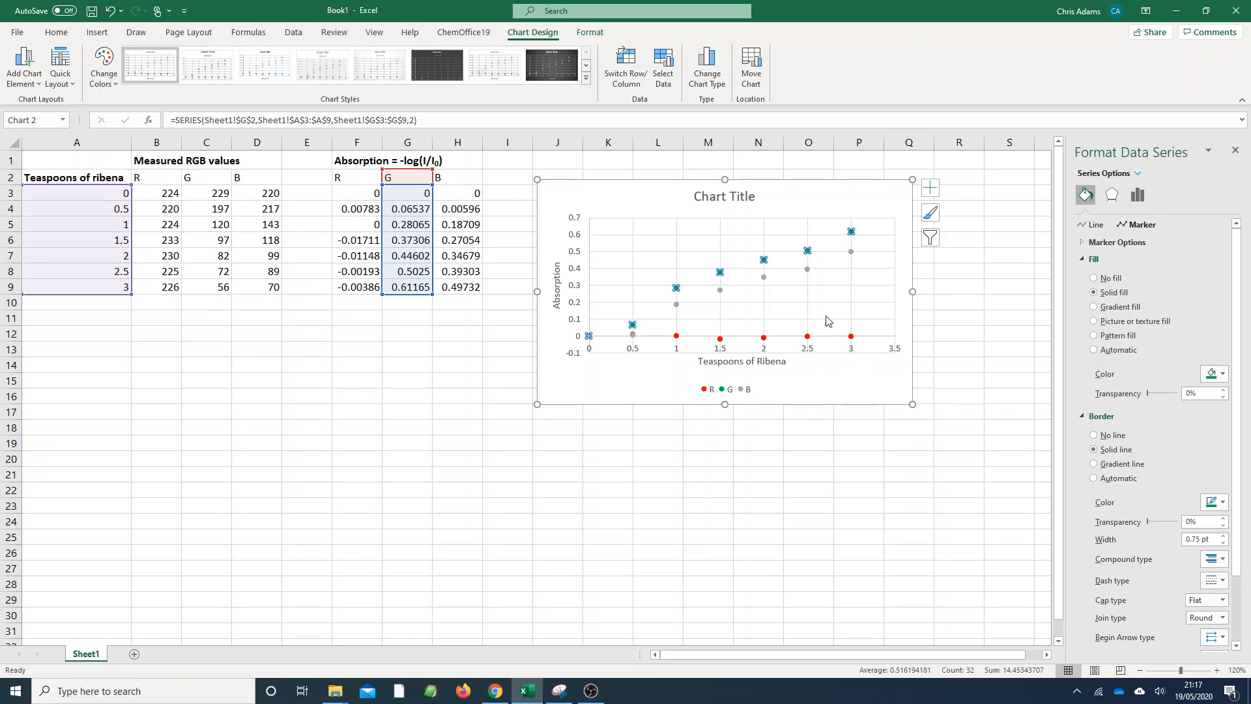
Format the B series markers with a solid fill and border in standard light blue
left_click(765, 278)
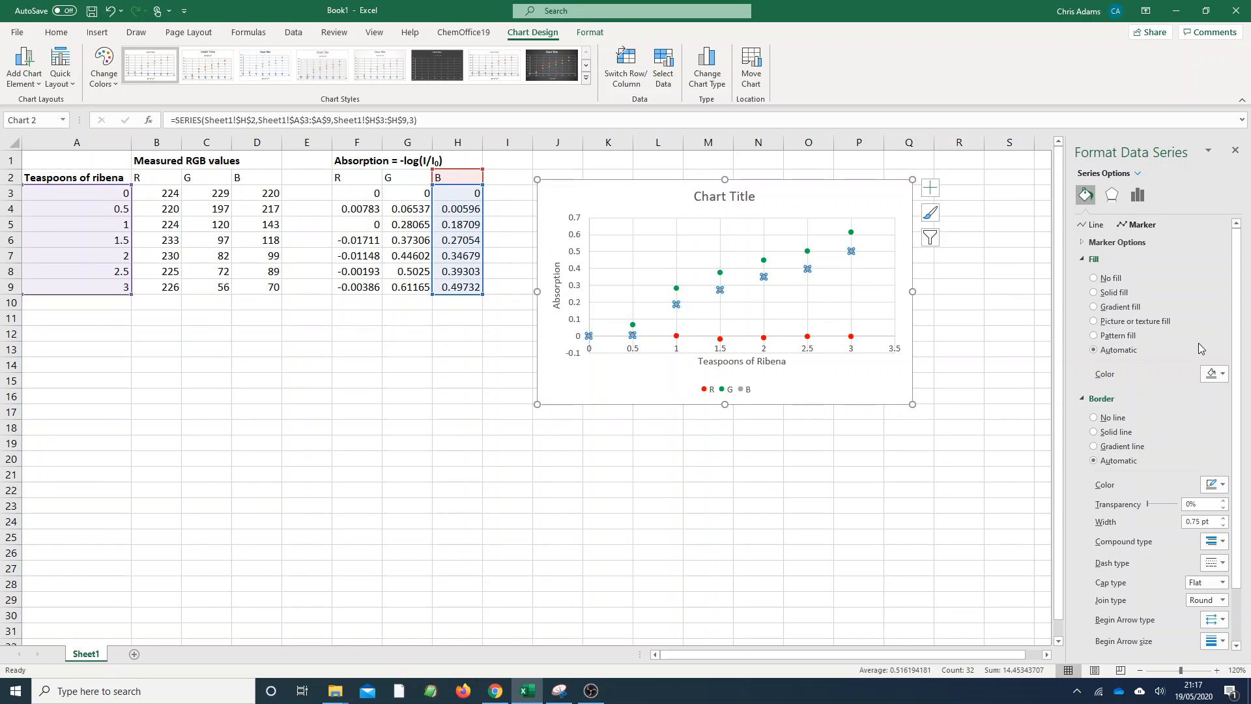
left_click(1224, 374)
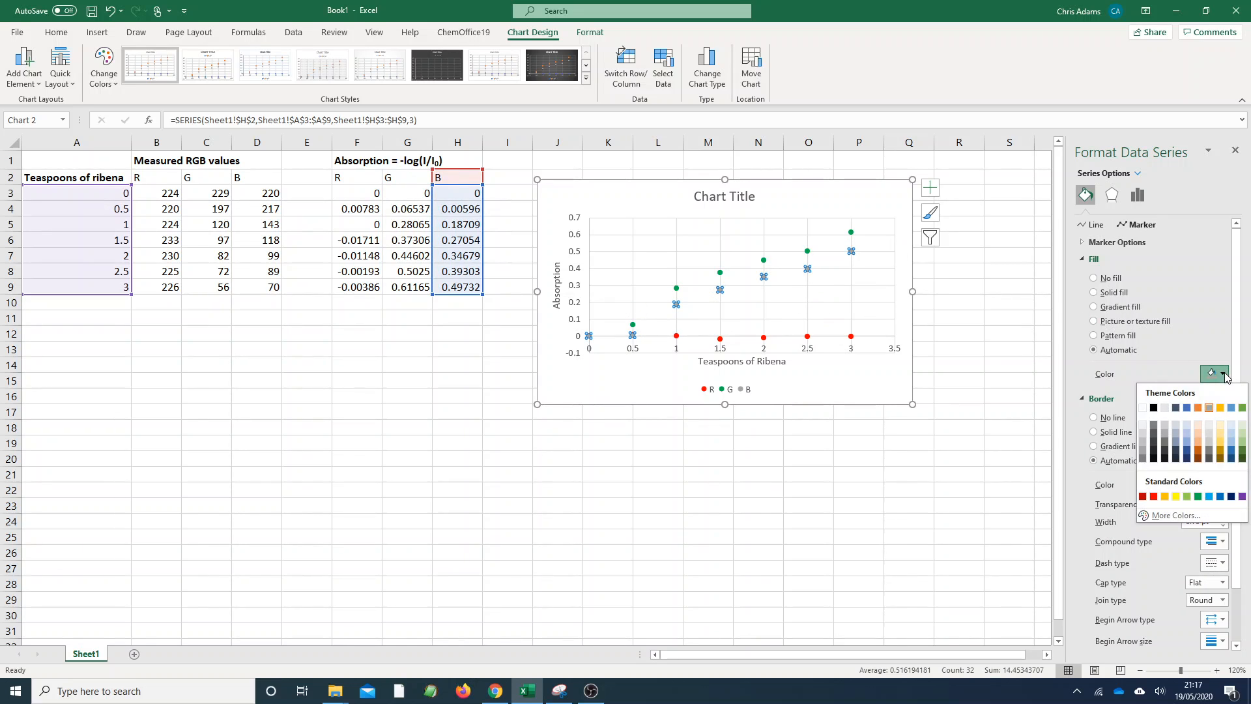
left_click(1211, 497)
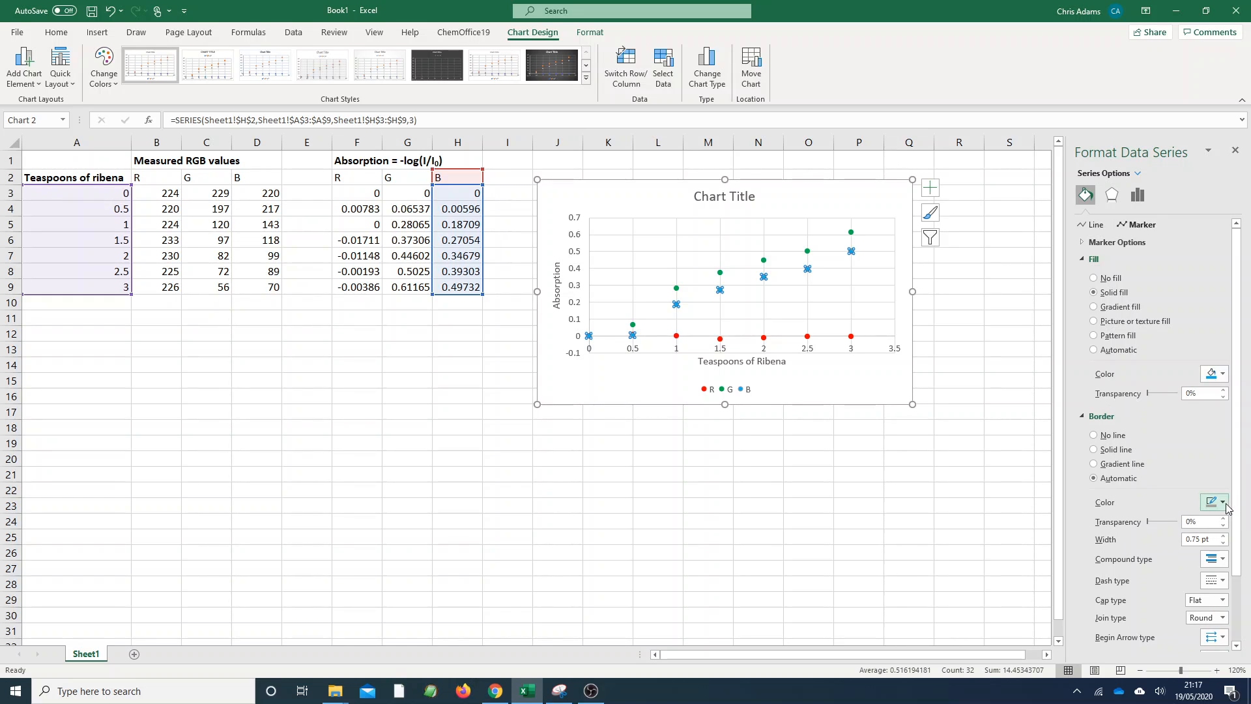
left_click(1223, 502)
left_click(1209, 625)
Open the chart's data source settings and rename the R series as "Red"
left_click(836, 396)
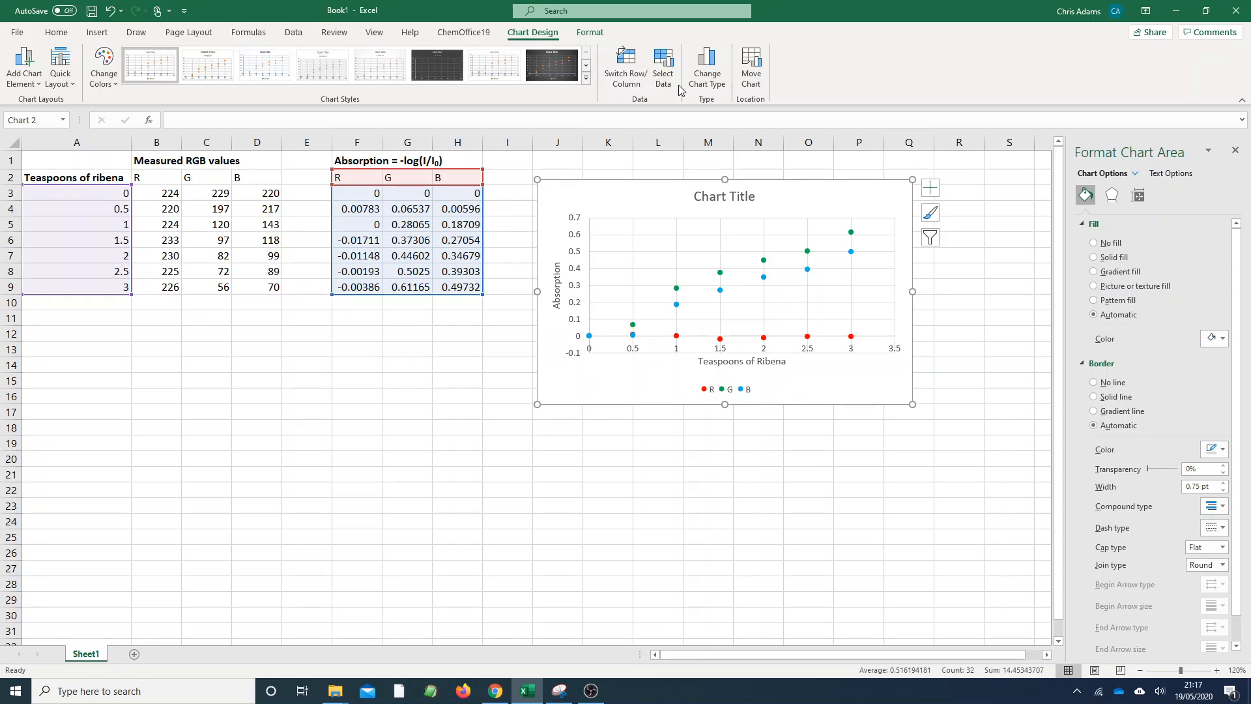
left_click(664, 72)
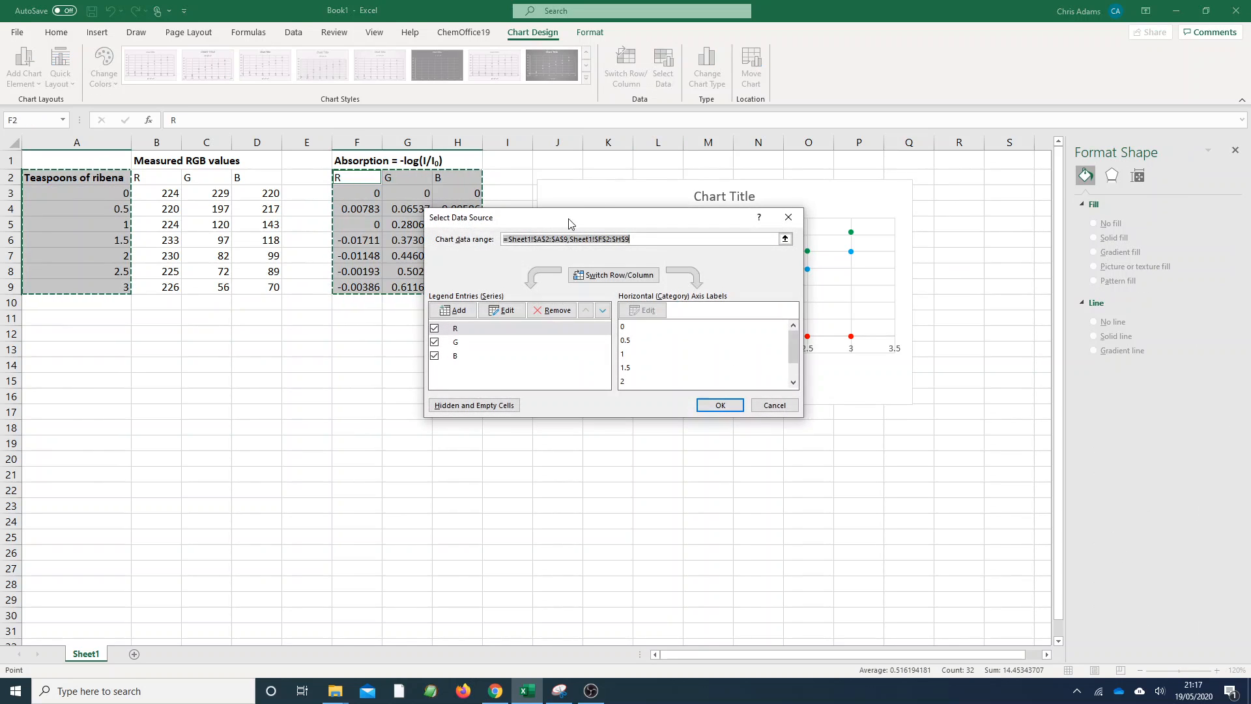
left_click(481, 330)
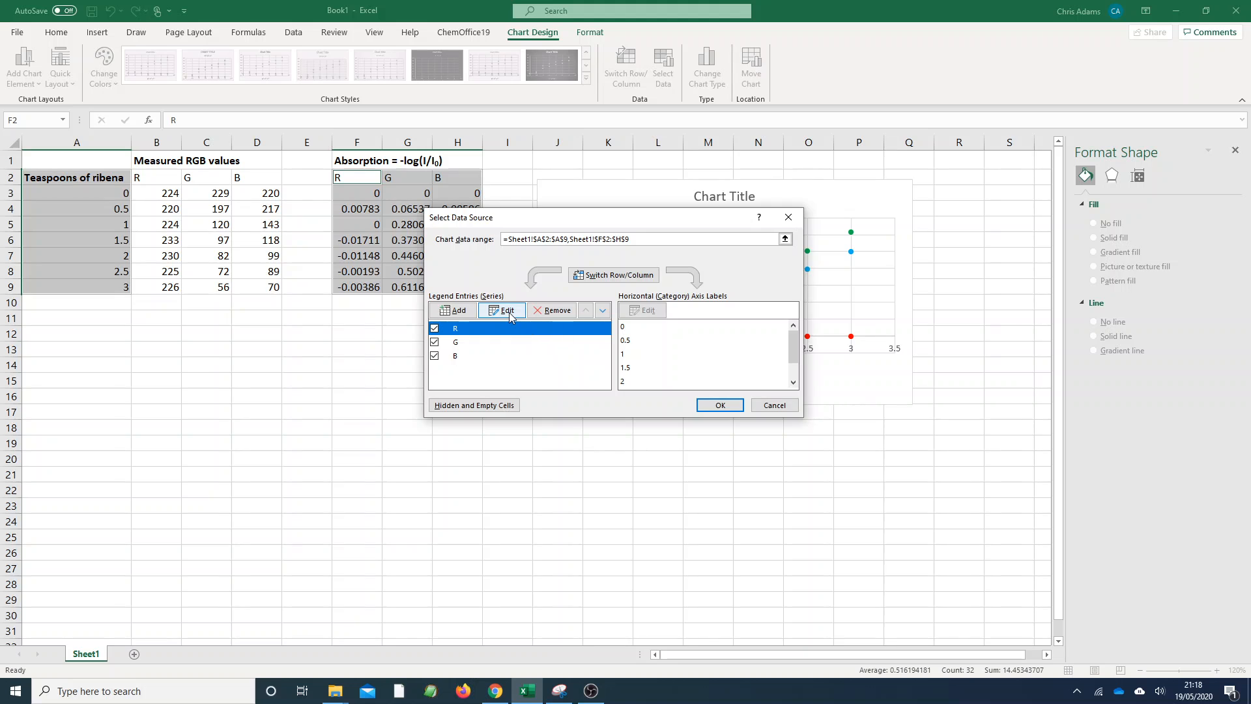
left_click(508, 311)
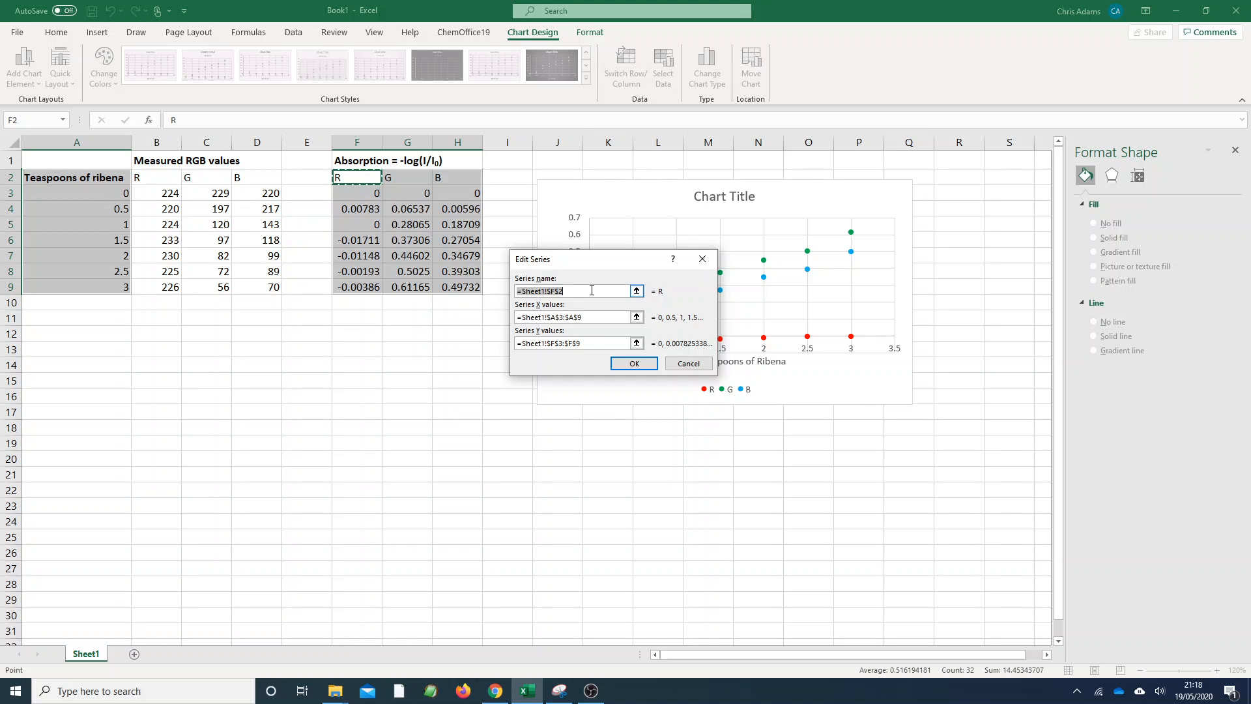
type("Red")
left_click(634, 363)
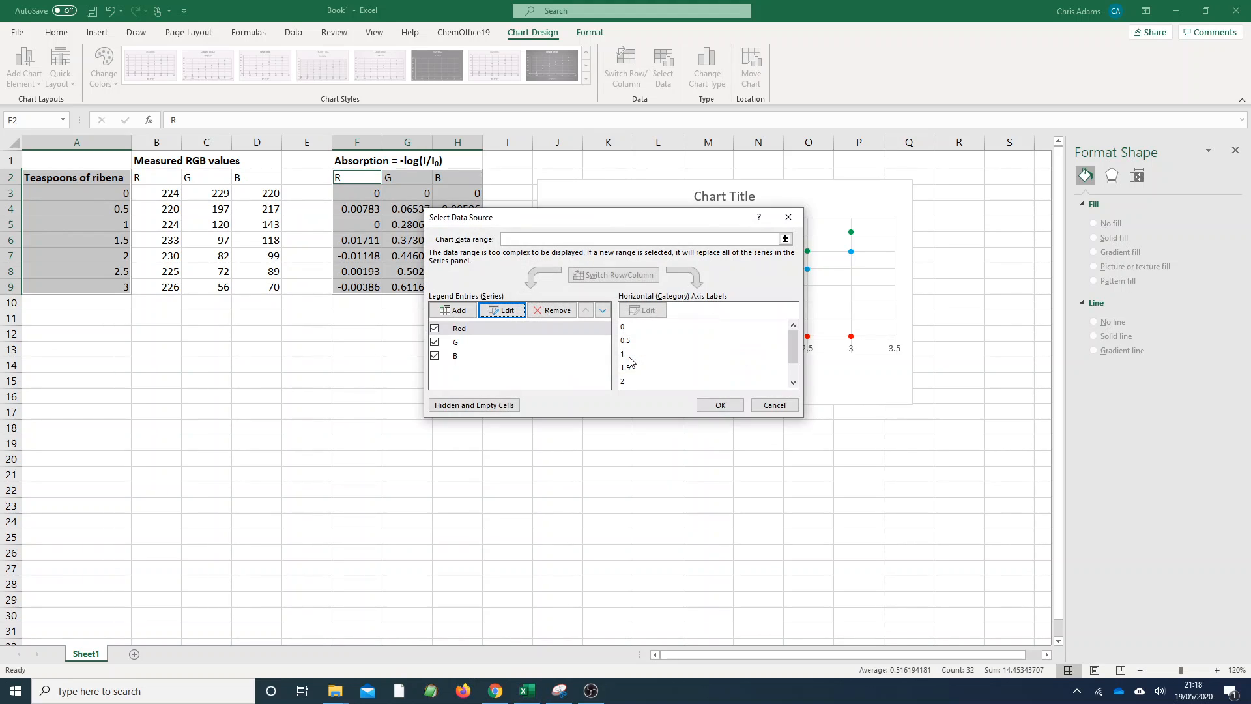
Rename the G series as "Green" in the chart's data source
left_click(479, 345)
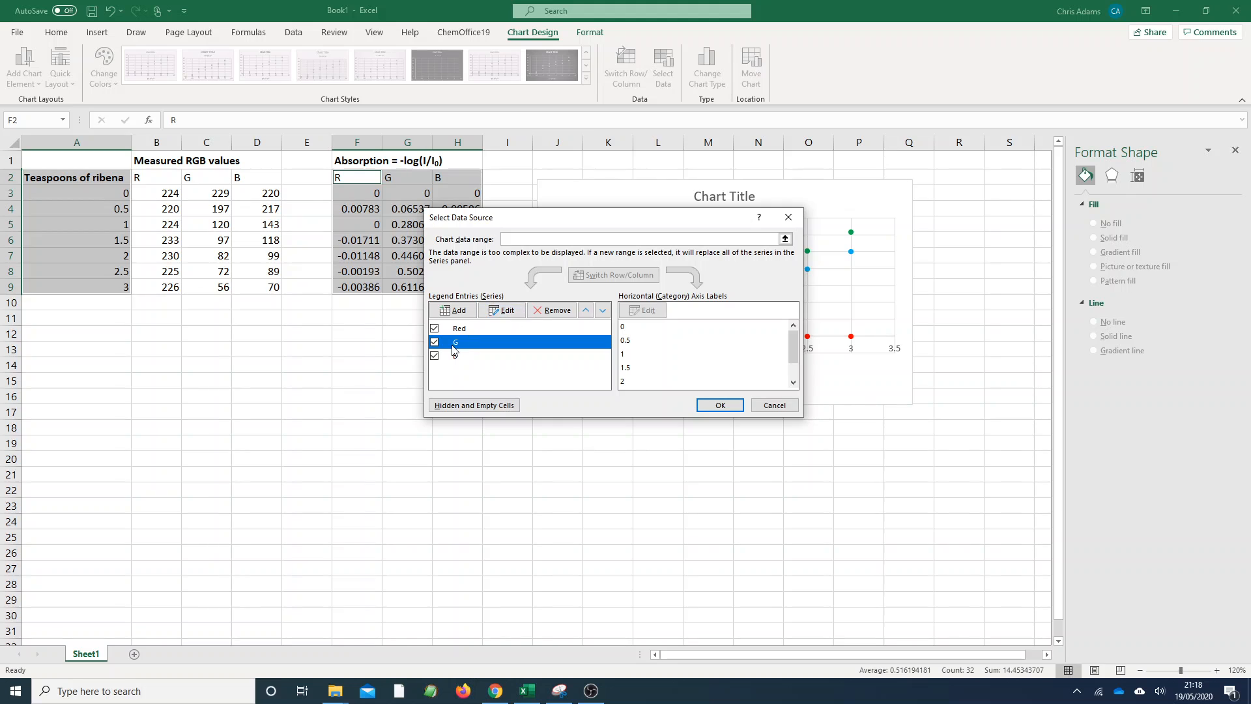
left_click(503, 310)
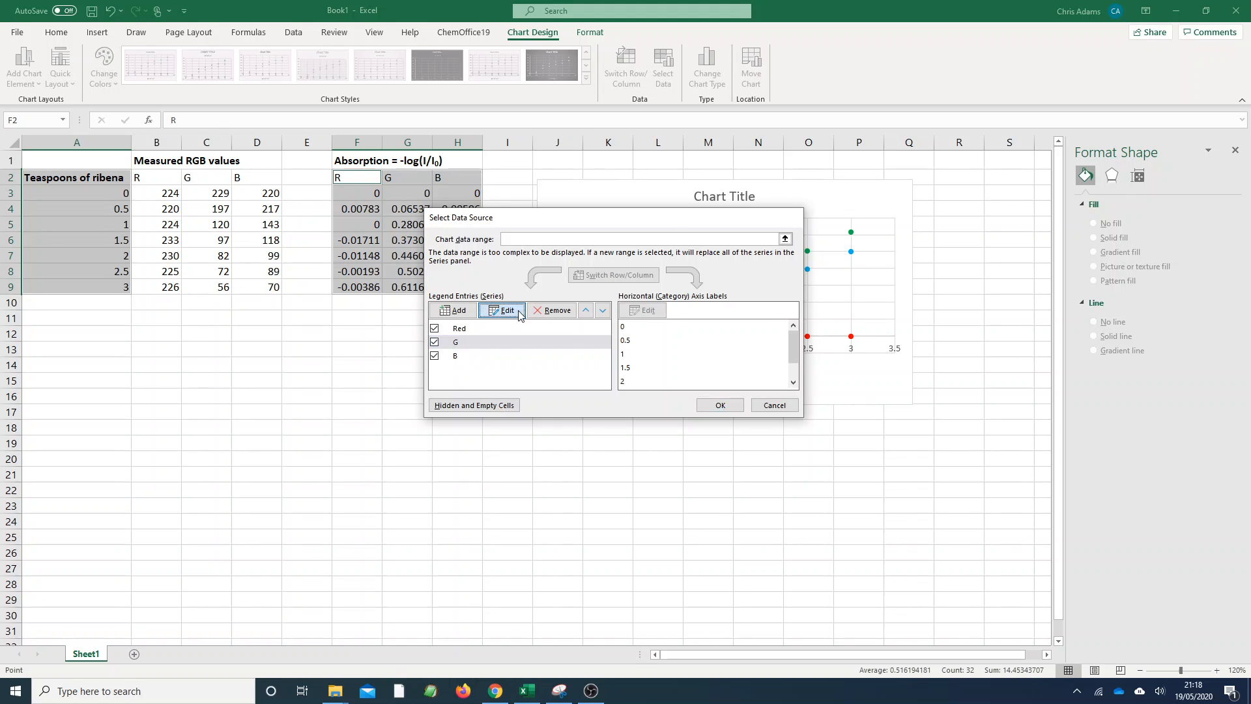
type("Green")
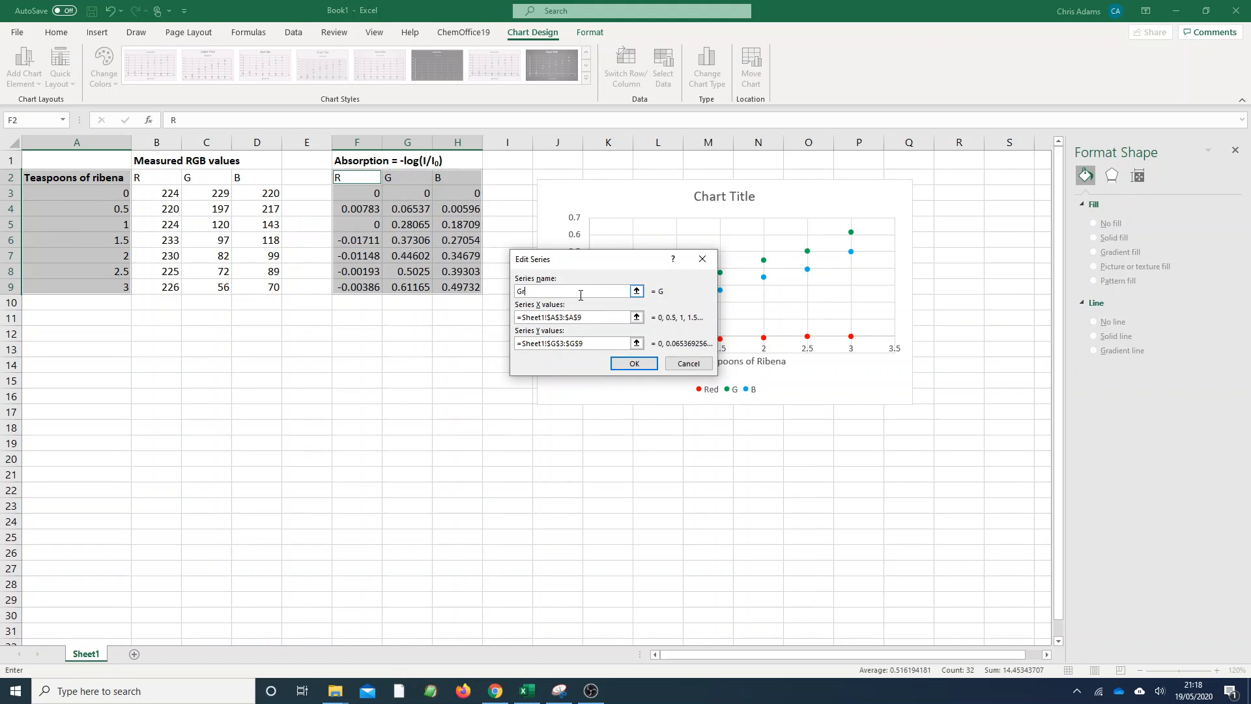
left_click(644, 364)
Rename the B series as "Blue" and apply the data source changes to the chart
left_click(474, 356)
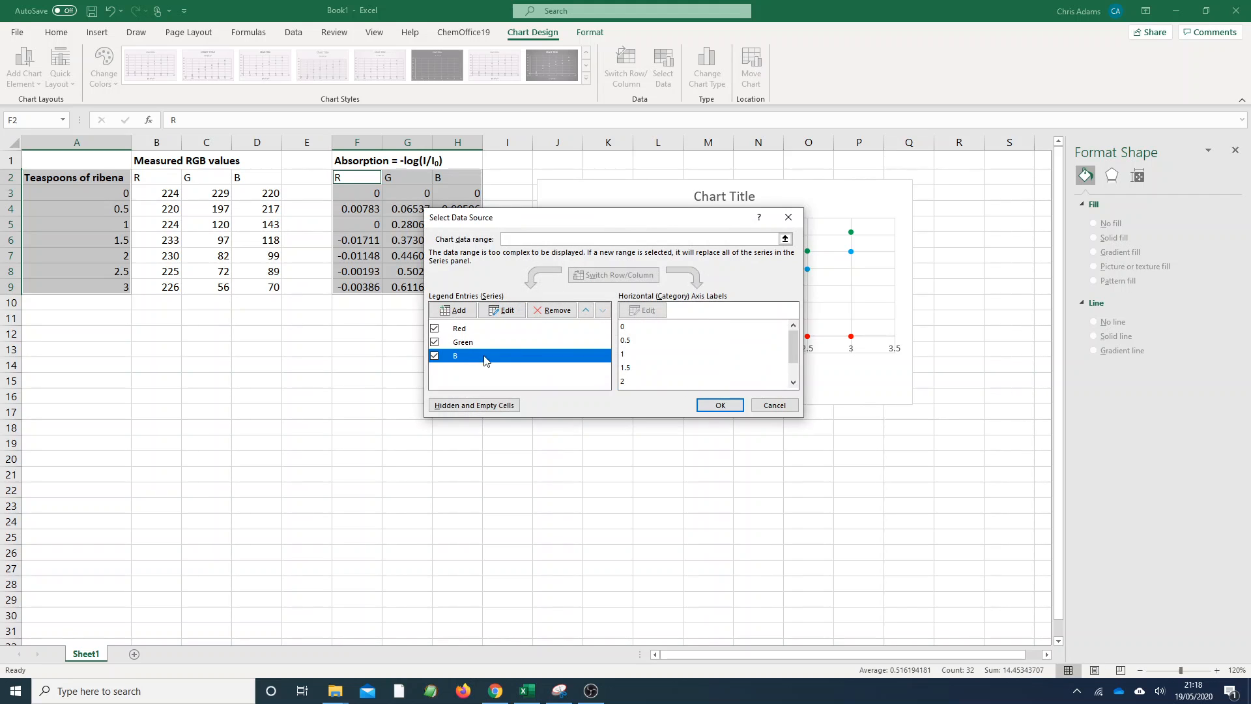
left_click(507, 310)
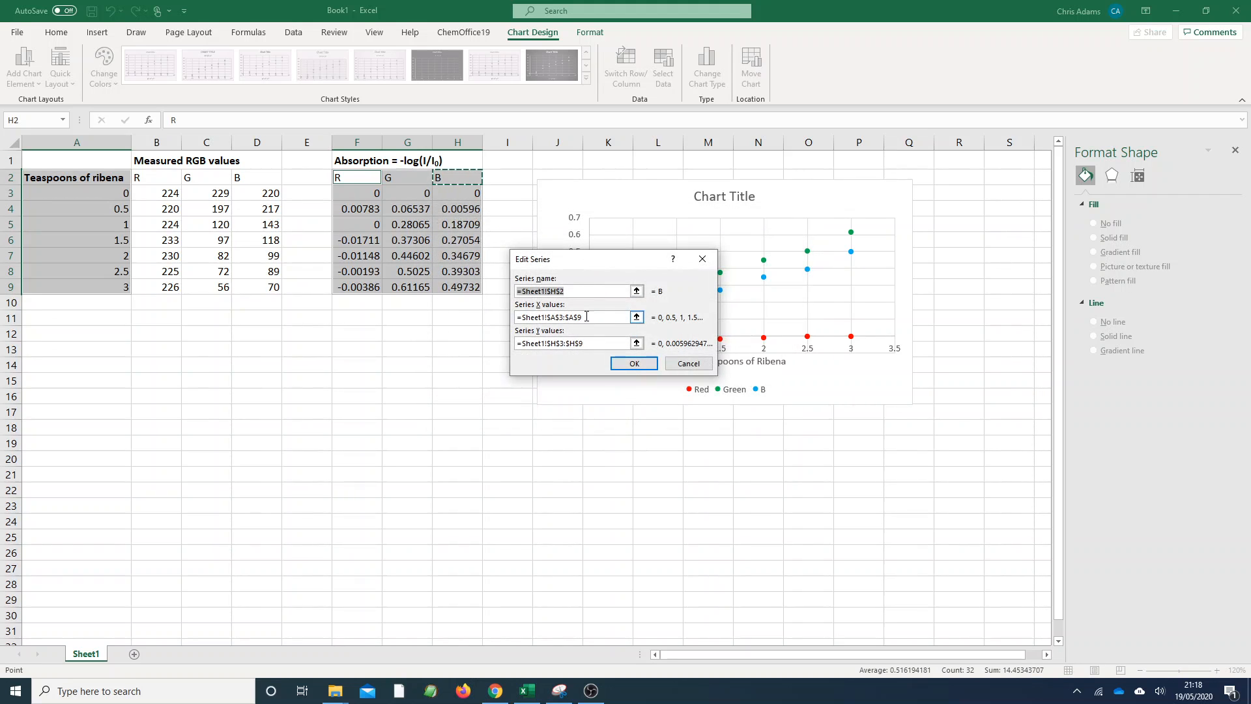
type("Blue")
left_click(639, 365)
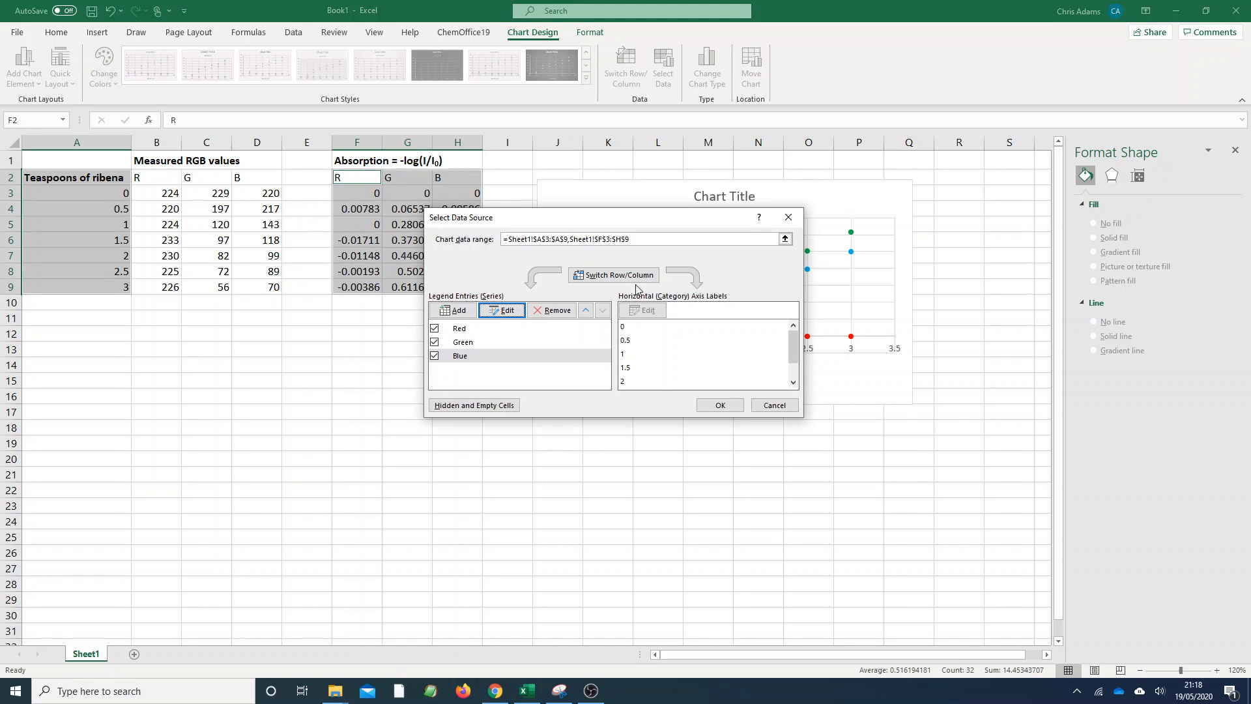
left_click(727, 412)
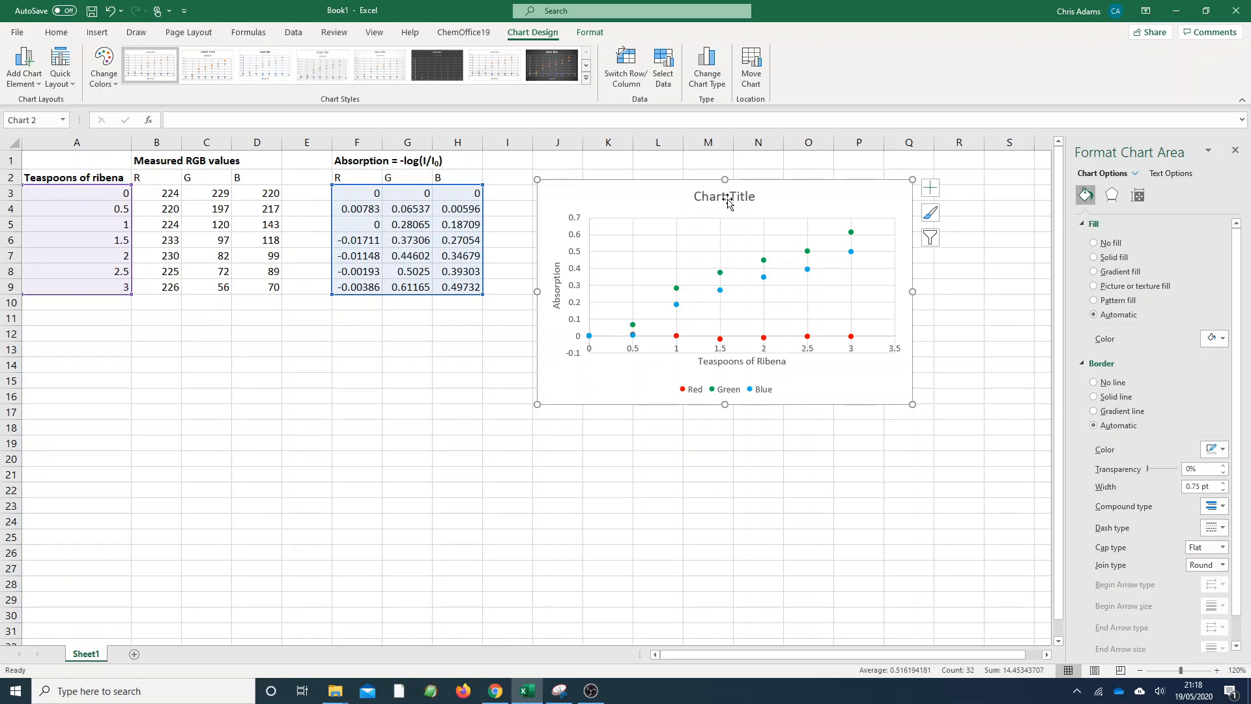
Remove the chart title and add a linear trendline based on the Red series
left_click(932, 194)
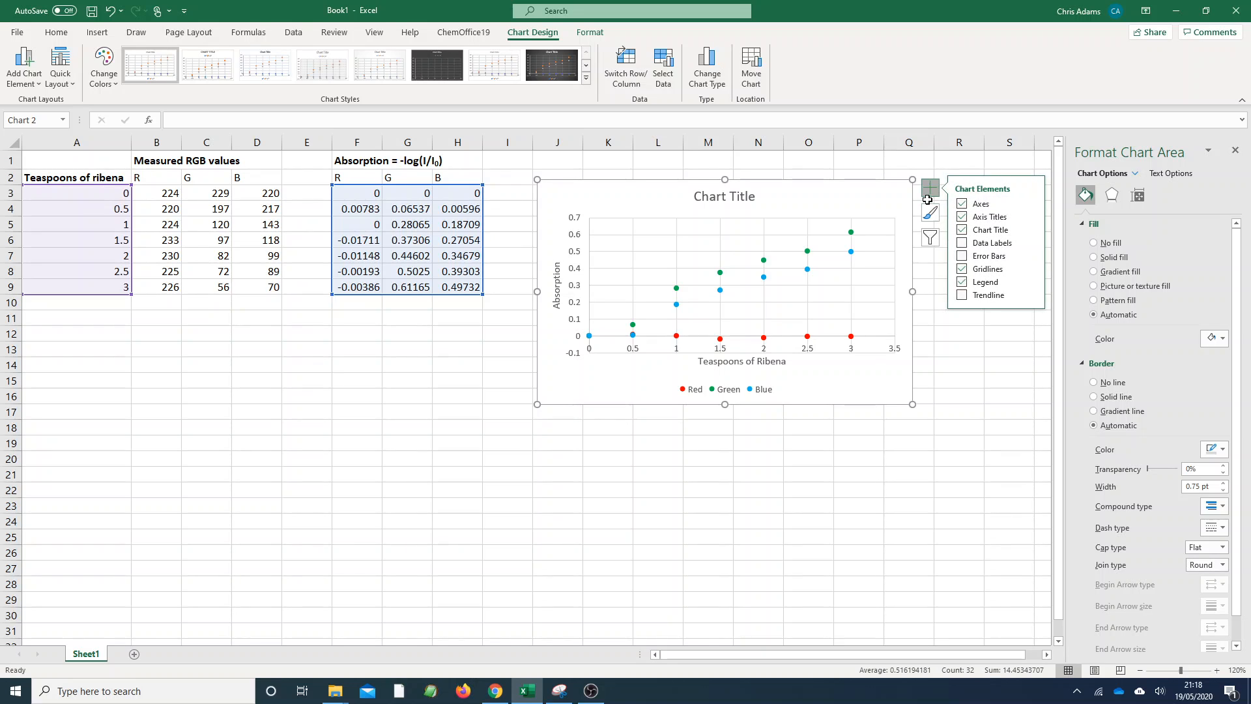
left_click(963, 231)
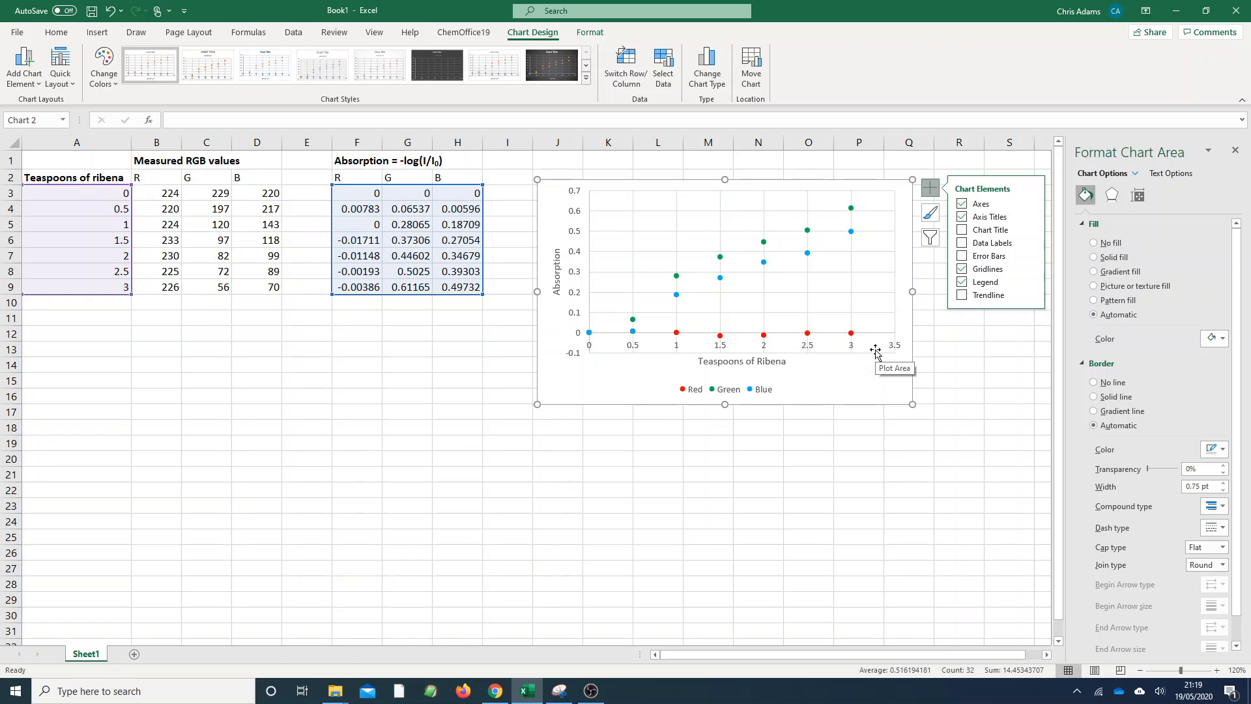
left_click(962, 296)
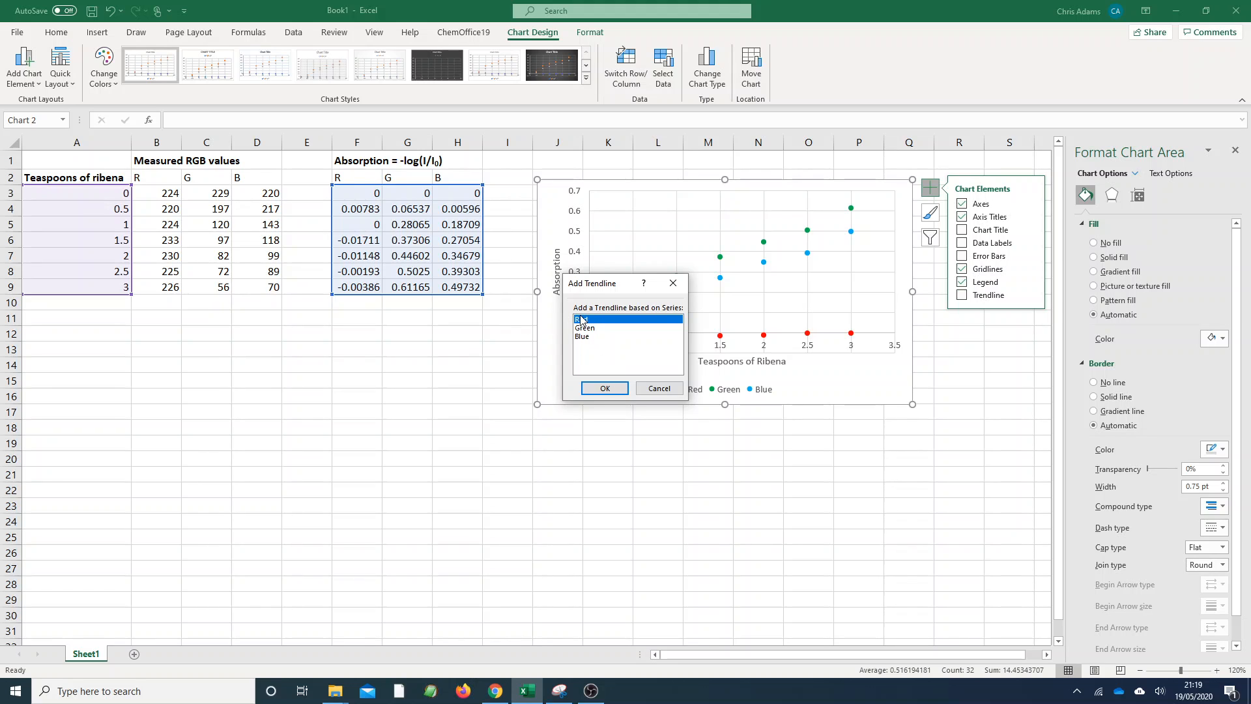
left_click(594, 389)
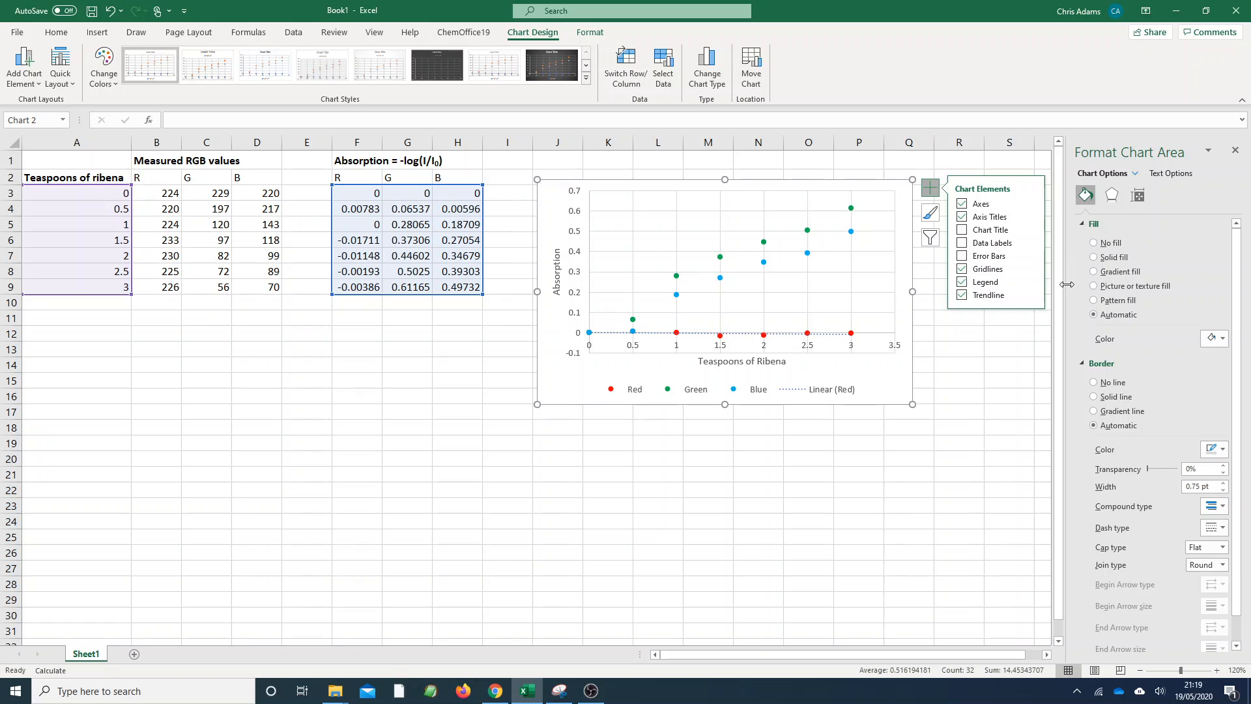
Add another trendline based on the Red series through the detailed trendline options and colour its line standard red
left_click(934, 193)
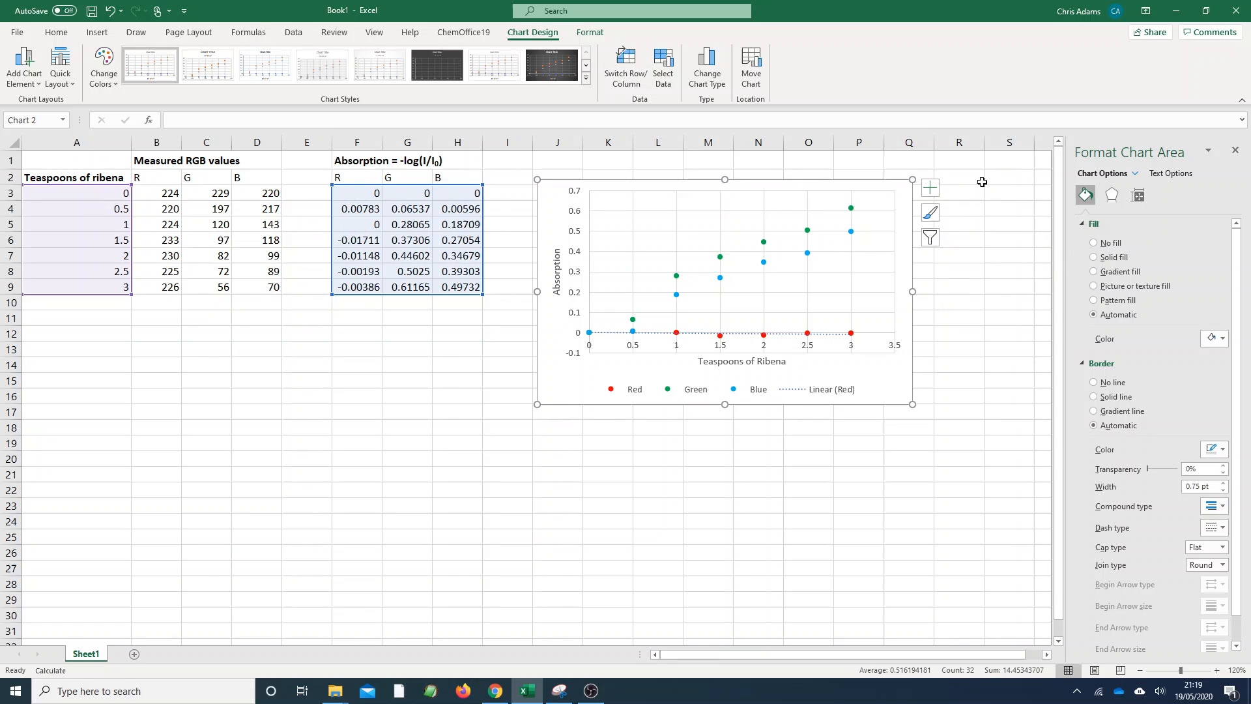
left_click(936, 195)
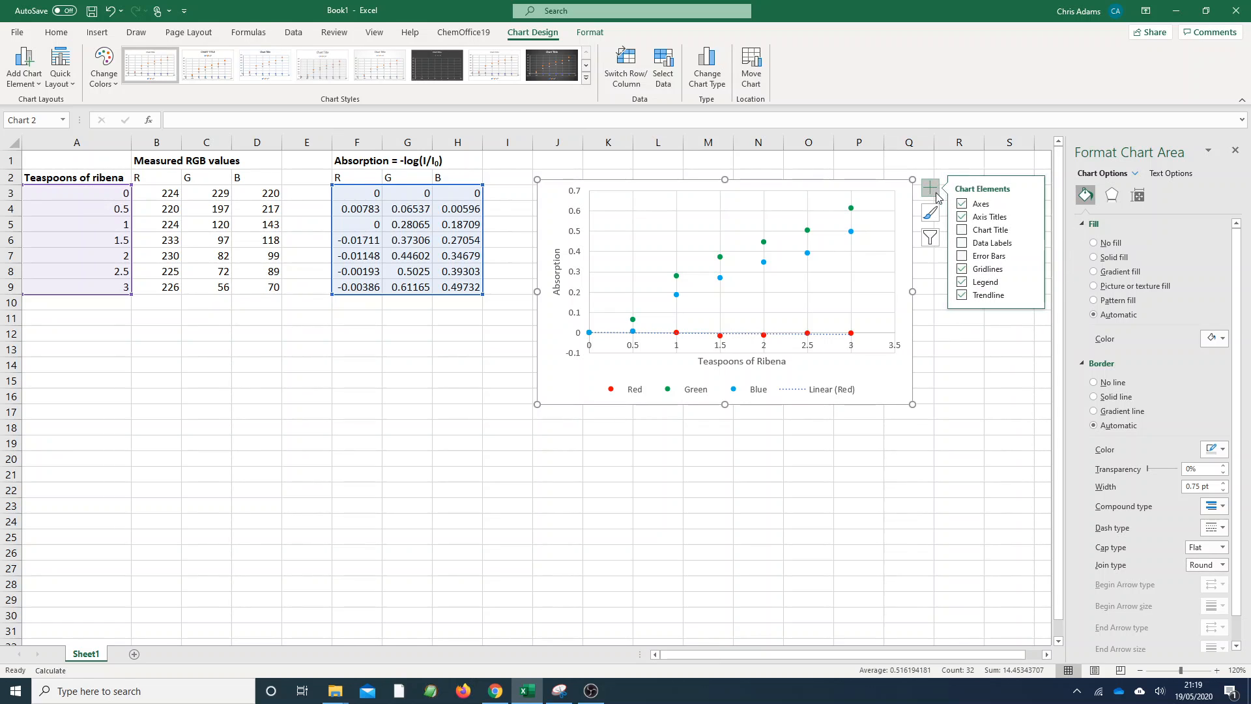
left_click(1030, 297)
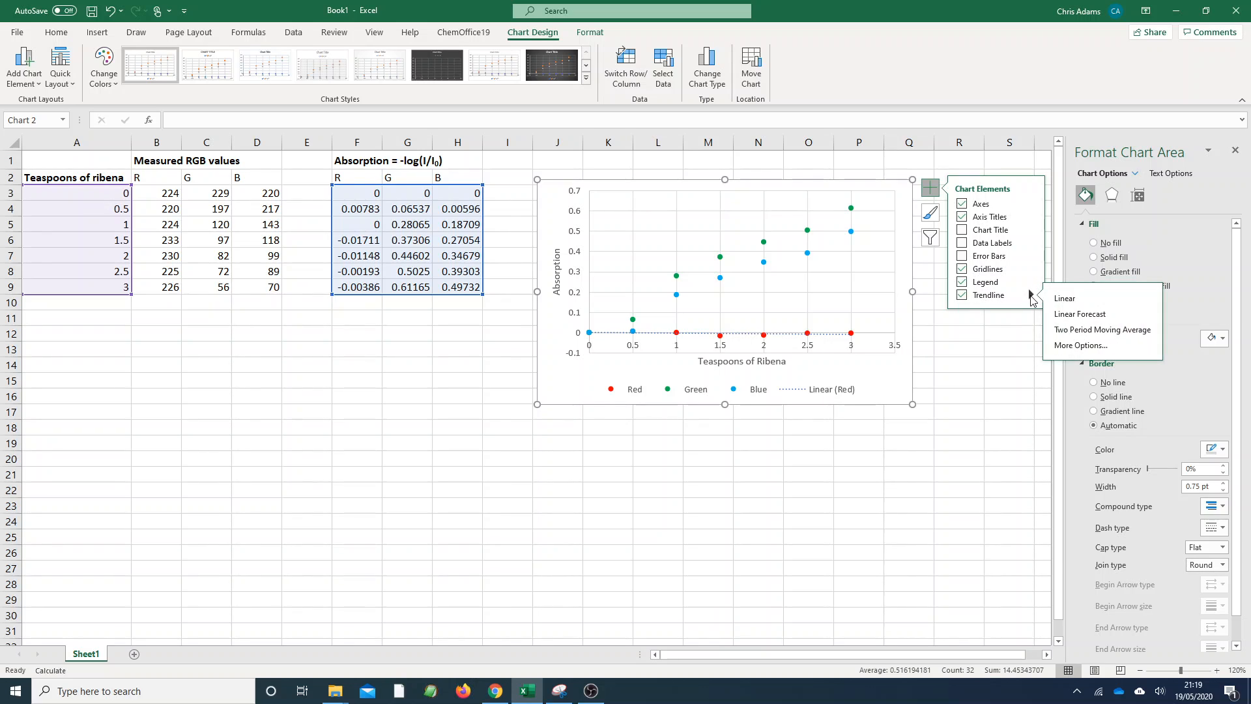
left_click(1077, 346)
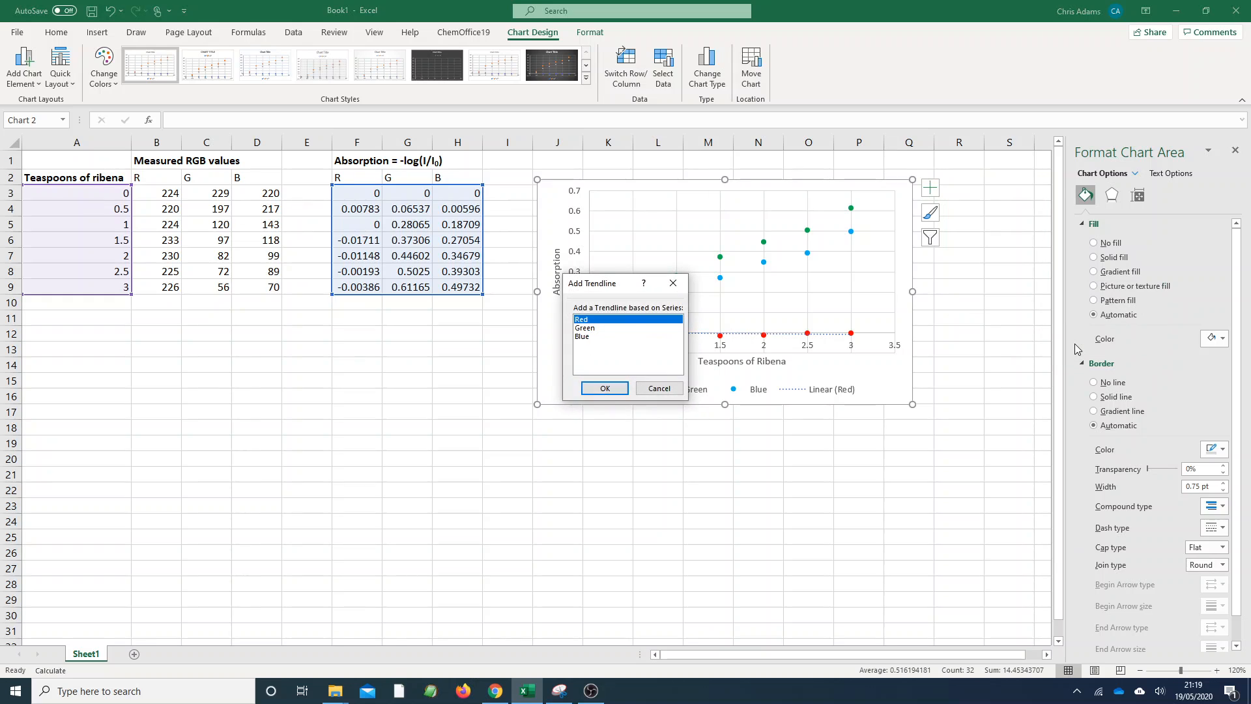
left_click(605, 388)
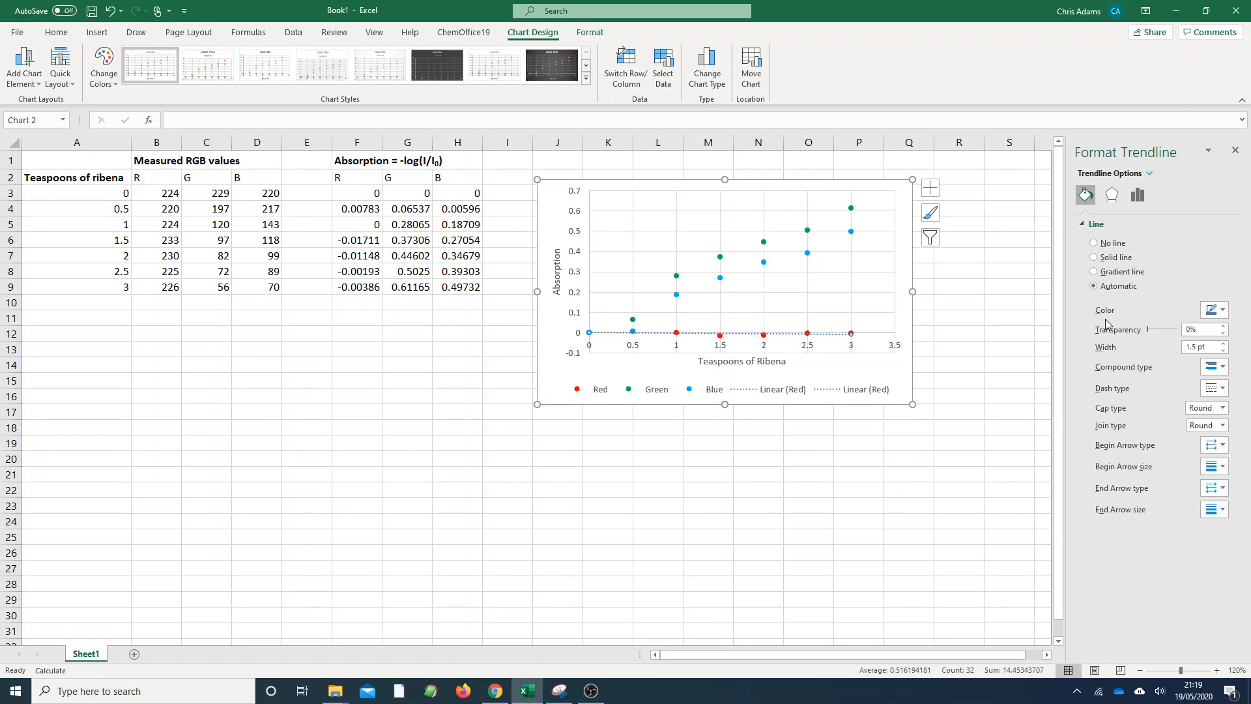
left_click(1214, 311)
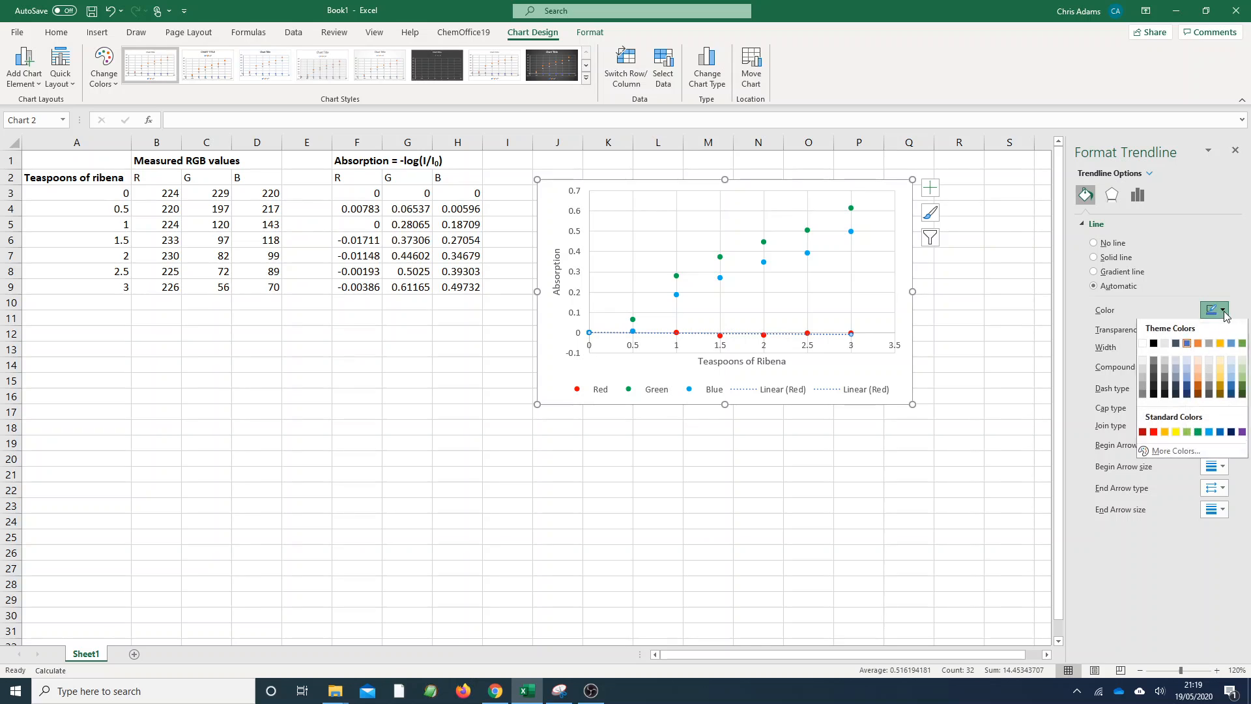
left_click(1153, 432)
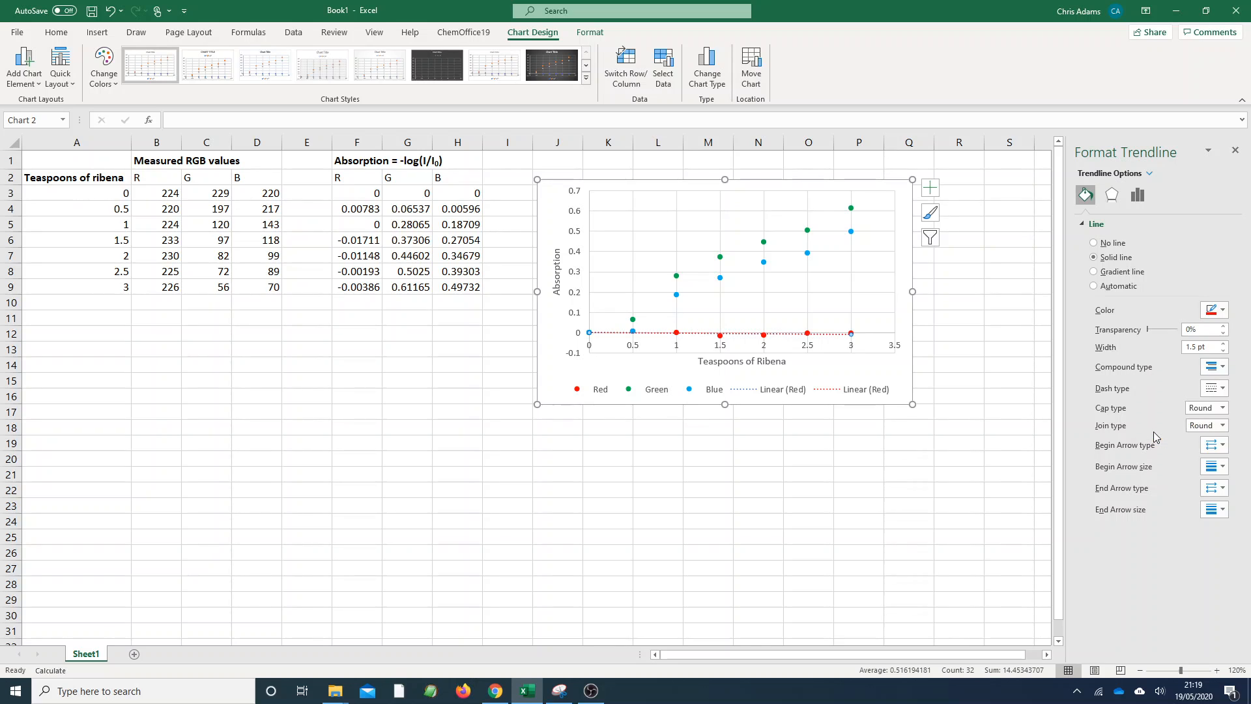
Display the red trendline's equation and R-squared value on the chart, and move their label just above the red points
left_click(1140, 201)
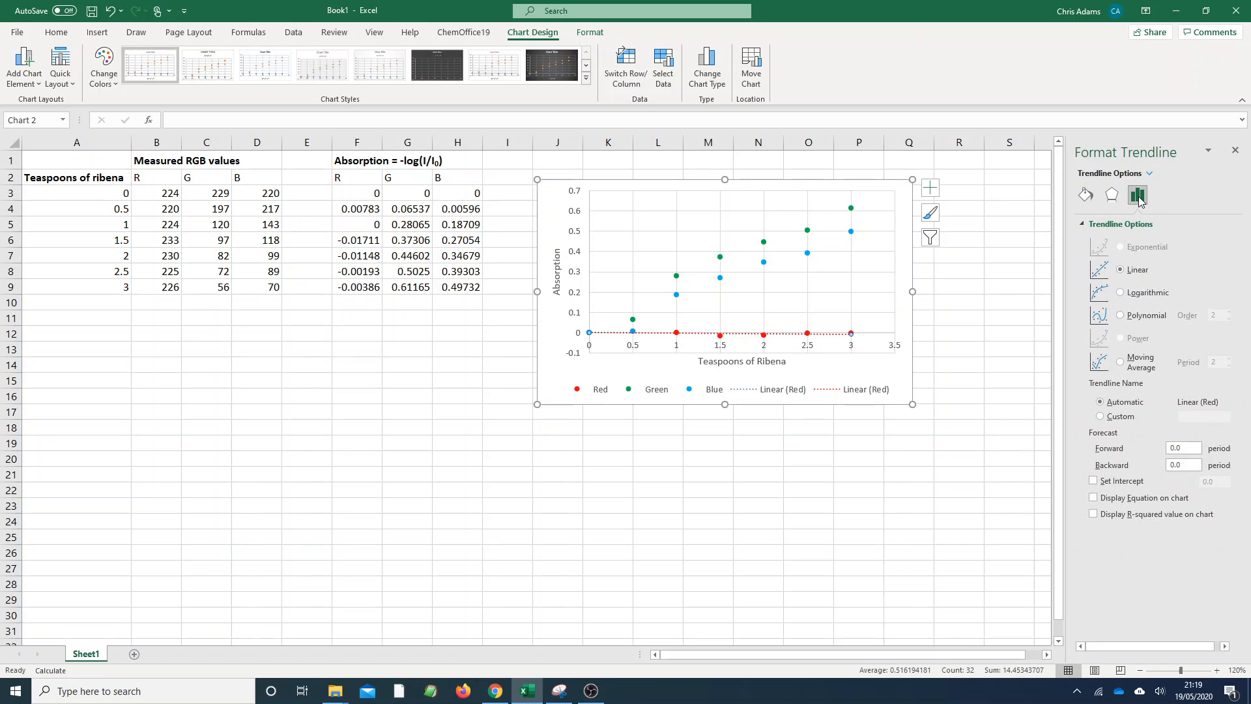
left_click(1094, 499)
left_click(1094, 514)
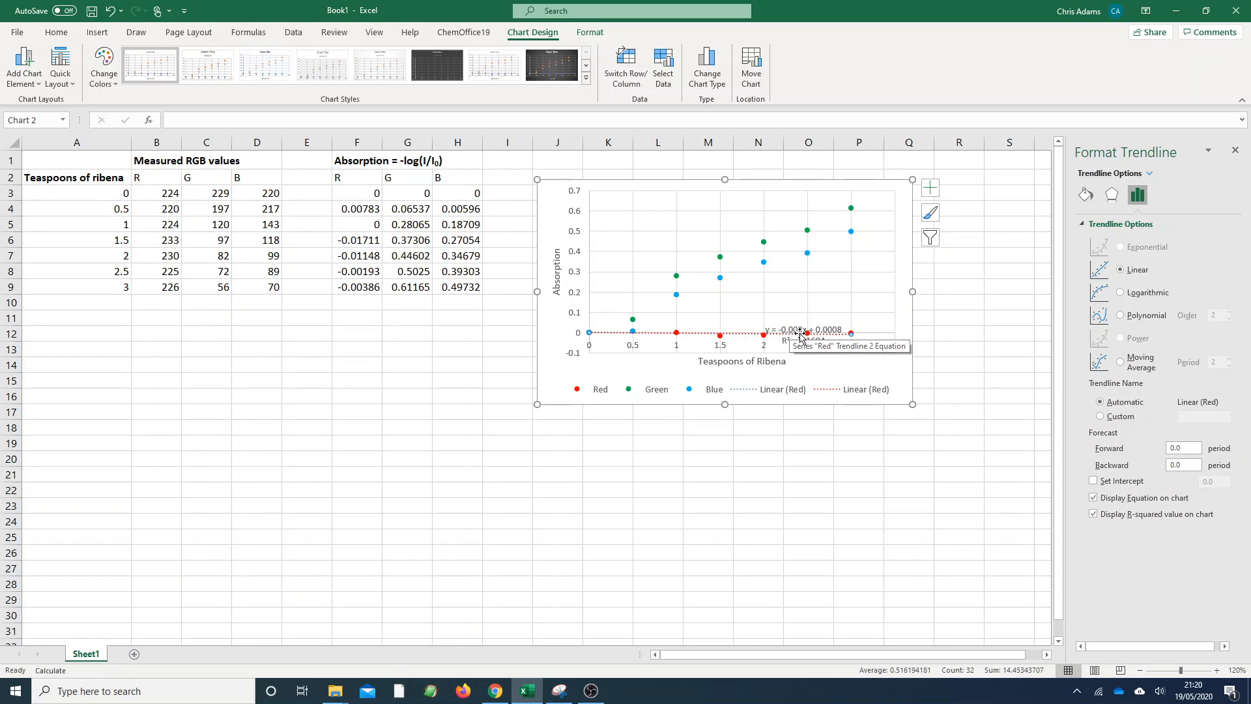
left_click(833, 332)
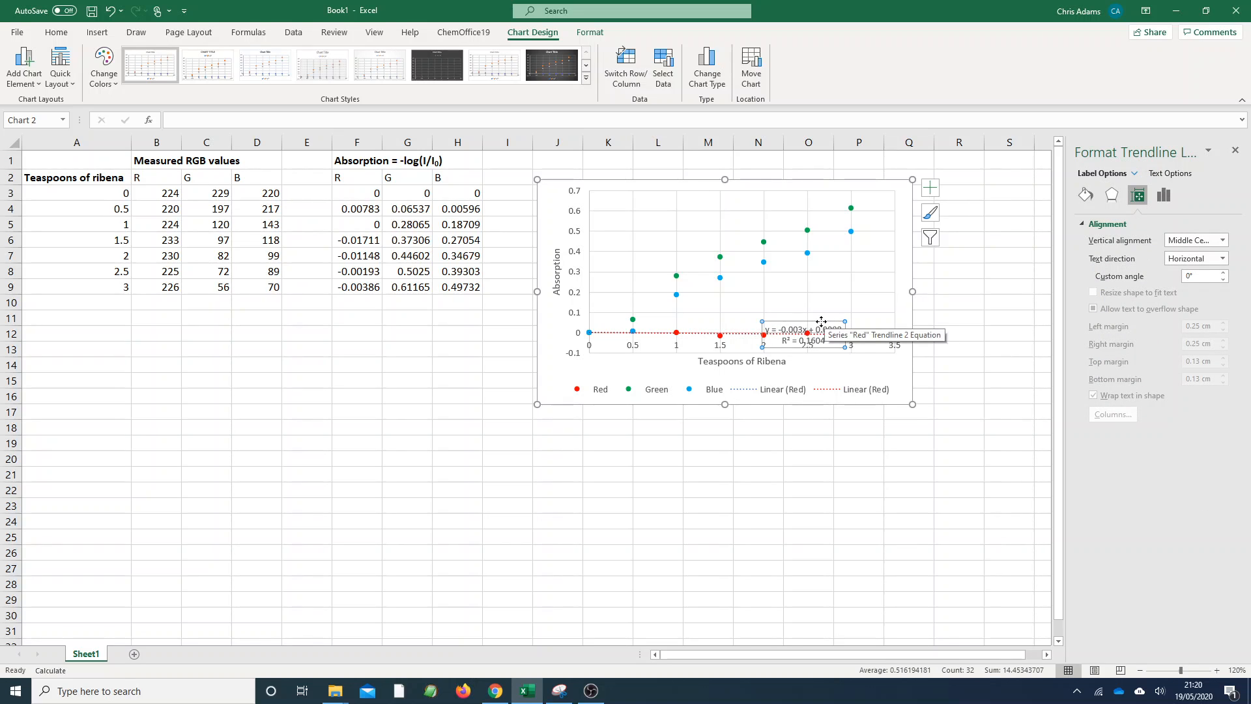
left_click_drag(822, 321, 837, 302)
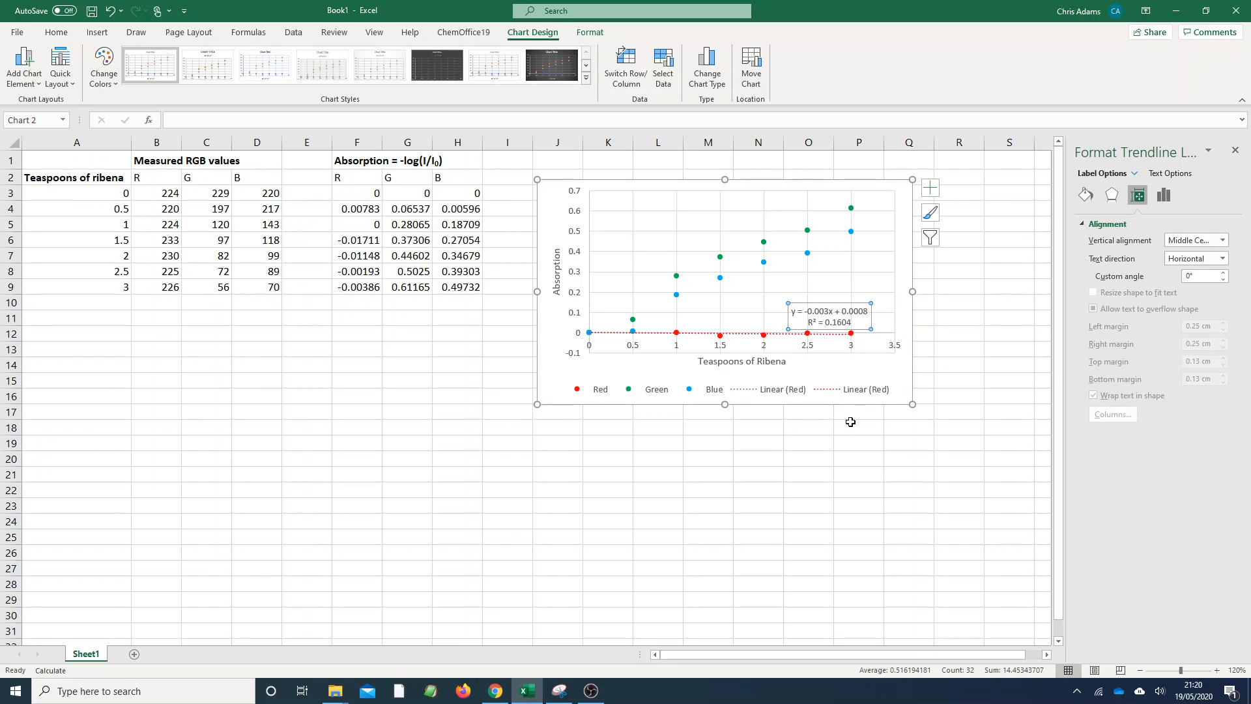
Remove the blue-dotted "Linear (Red)" entry from the chart legend
left_click(771, 394)
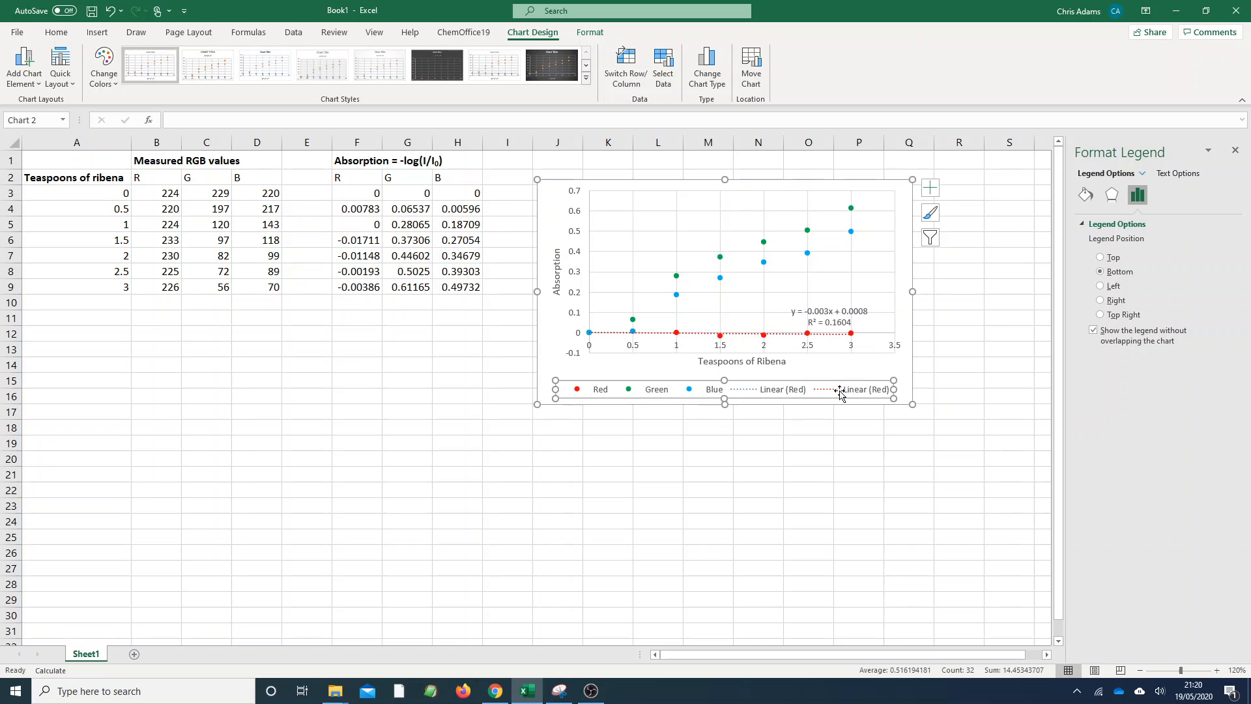
left_click(744, 389)
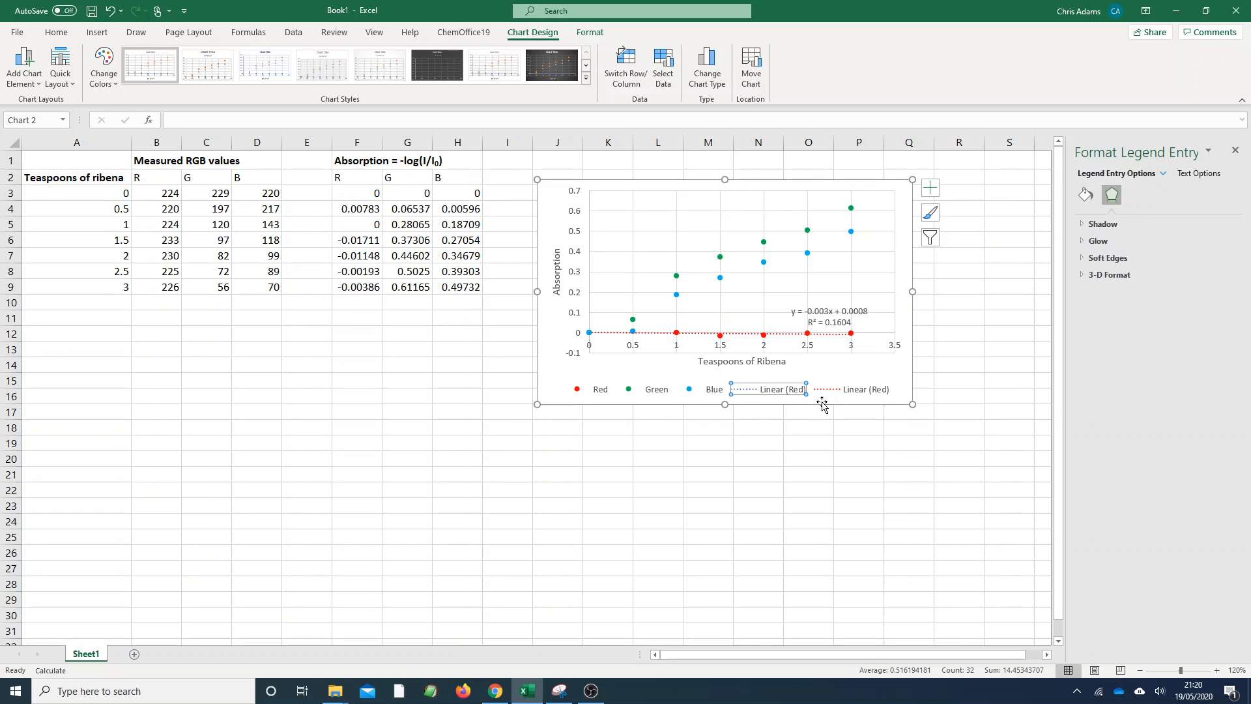
key("Delete")
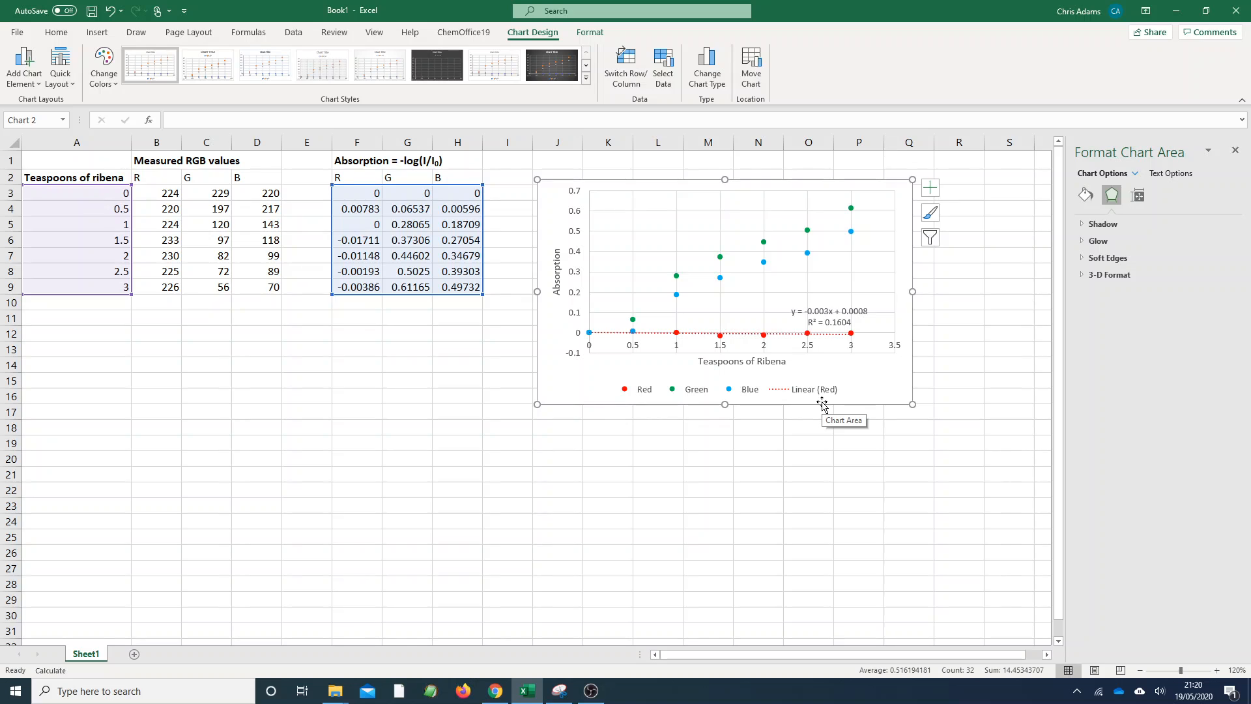
Add a linear trendline to the Blue series, plus another through the detailed trendline options
left_click(721, 278)
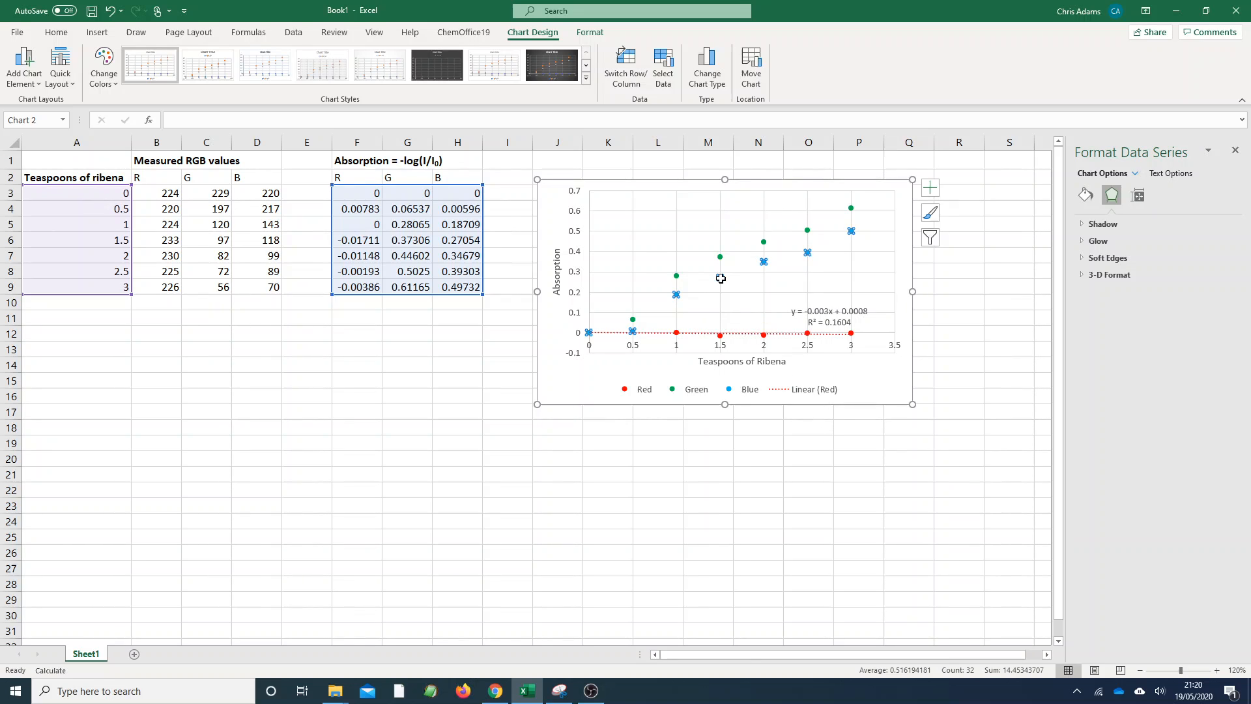
left_click(930, 188)
left_click(963, 297)
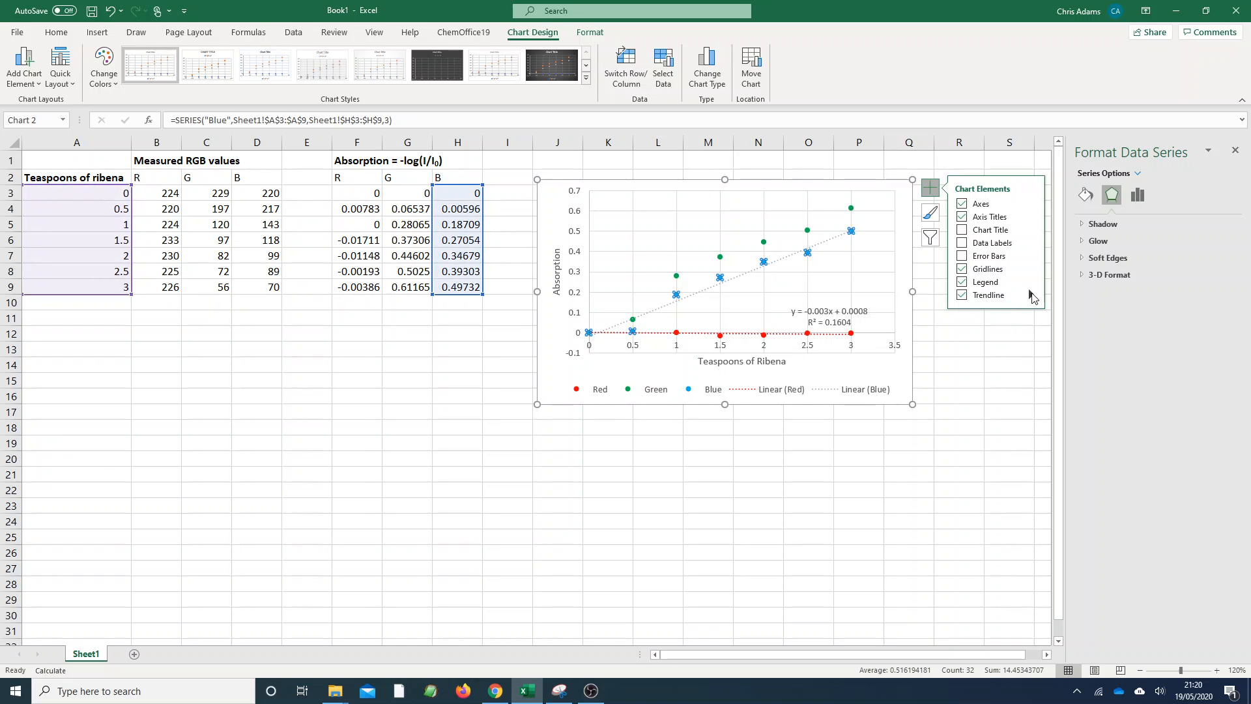
left_click(1035, 295)
left_click(1095, 346)
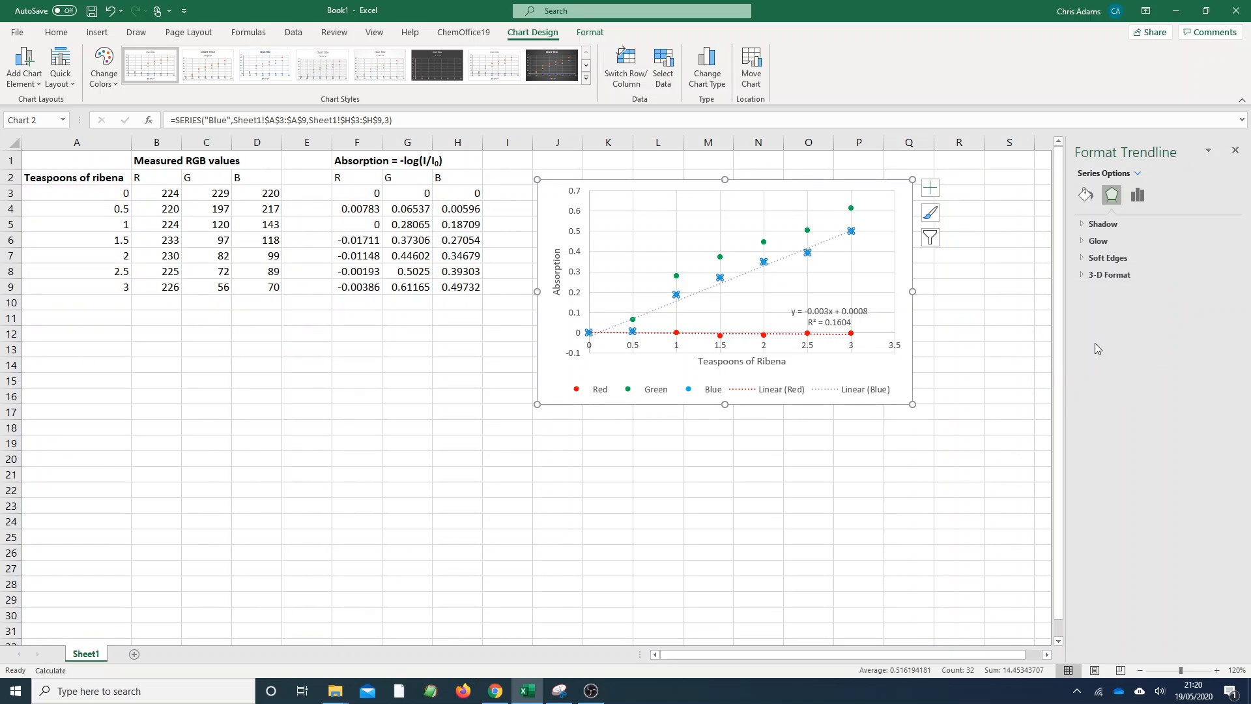
Colour the line of the second Blue trendline standard light blue
left_click(1086, 194)
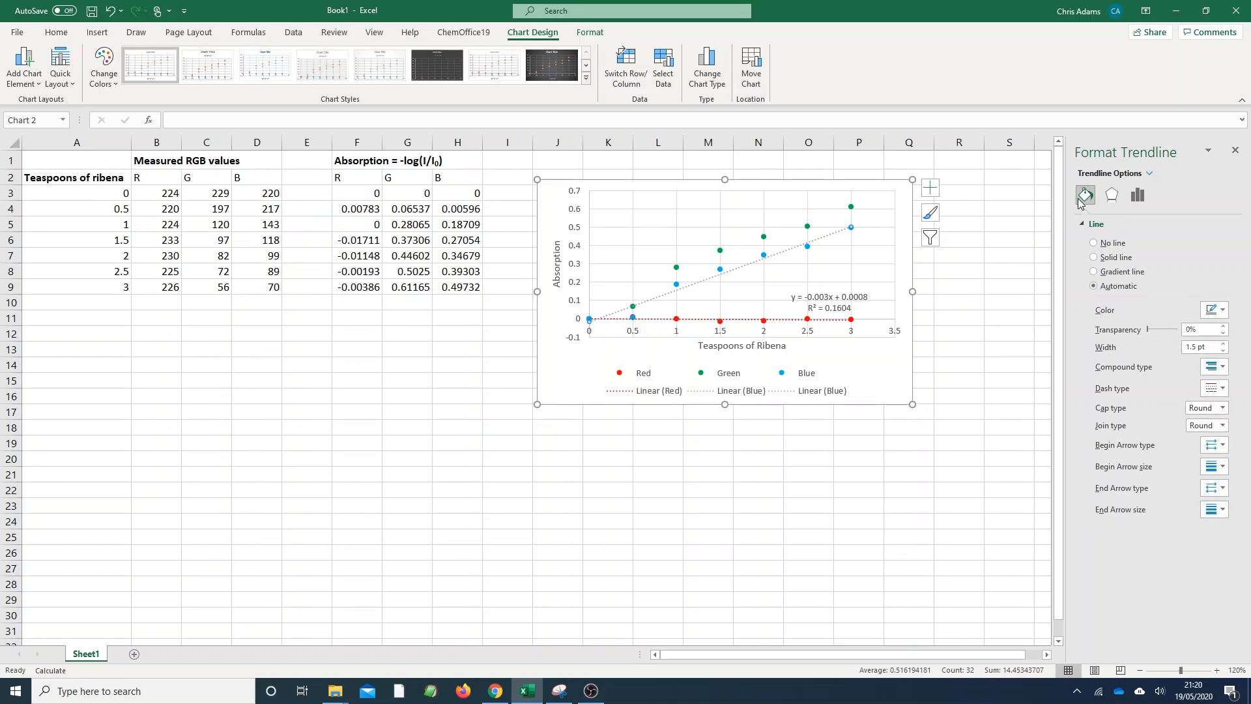
left_click(1223, 318)
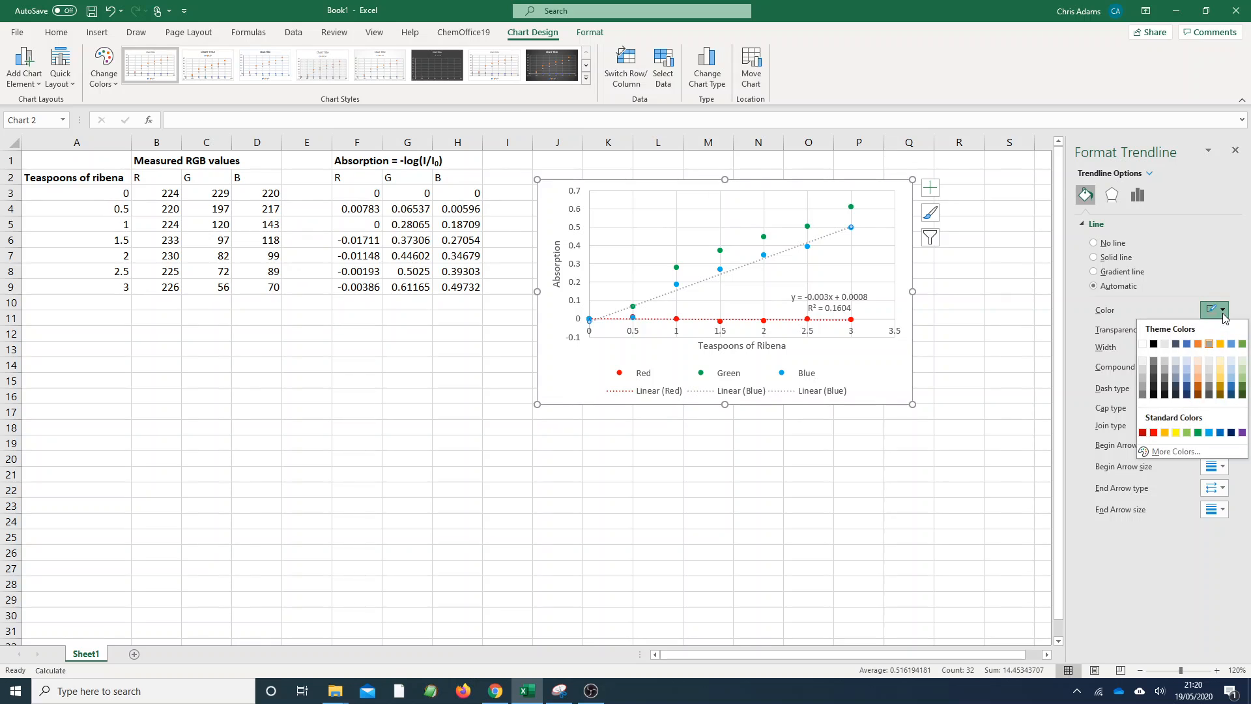
left_click(1214, 437)
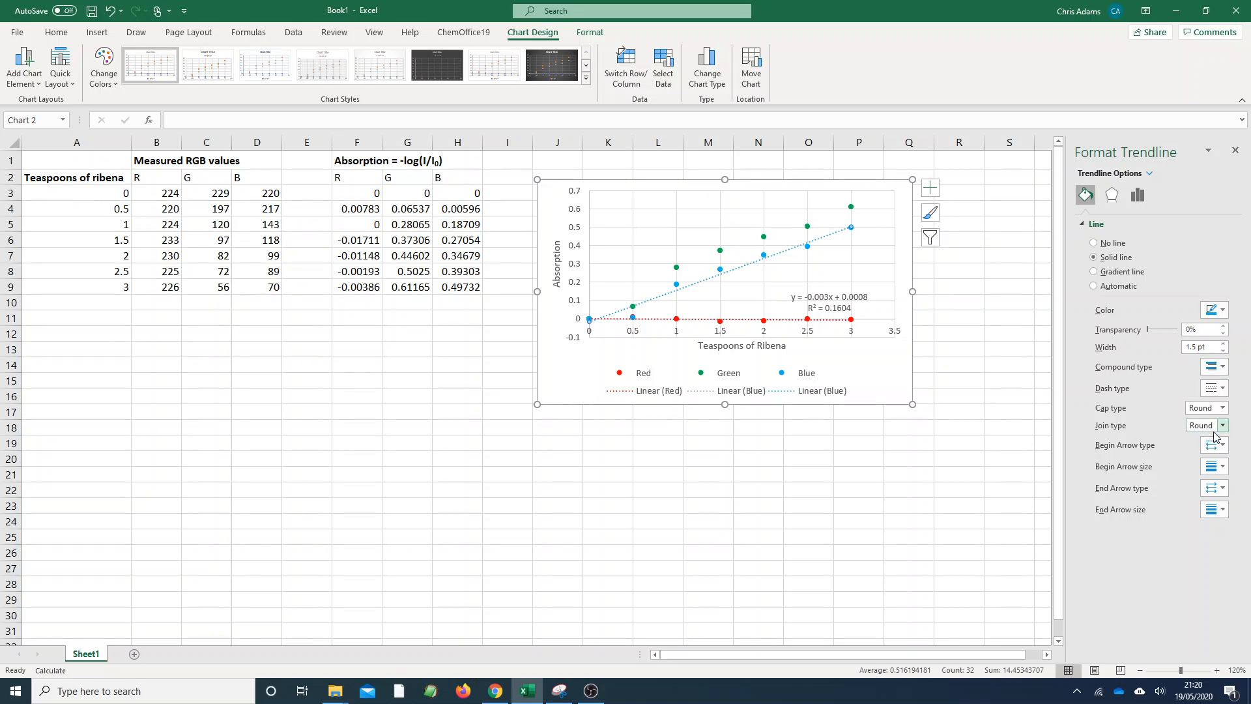
Display the light blue trendline's equation and R-squared value on the chart, and move their label just below the line's upper end
left_click(1138, 195)
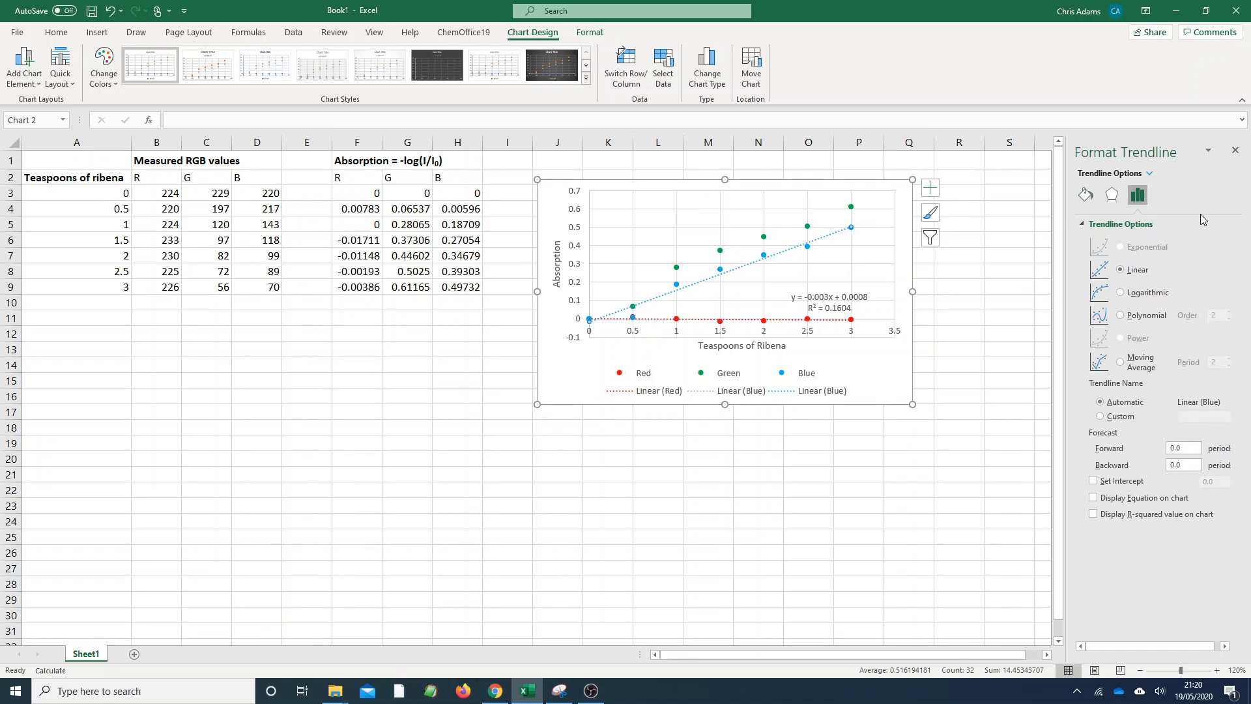
left_click(1095, 498)
left_click(1094, 515)
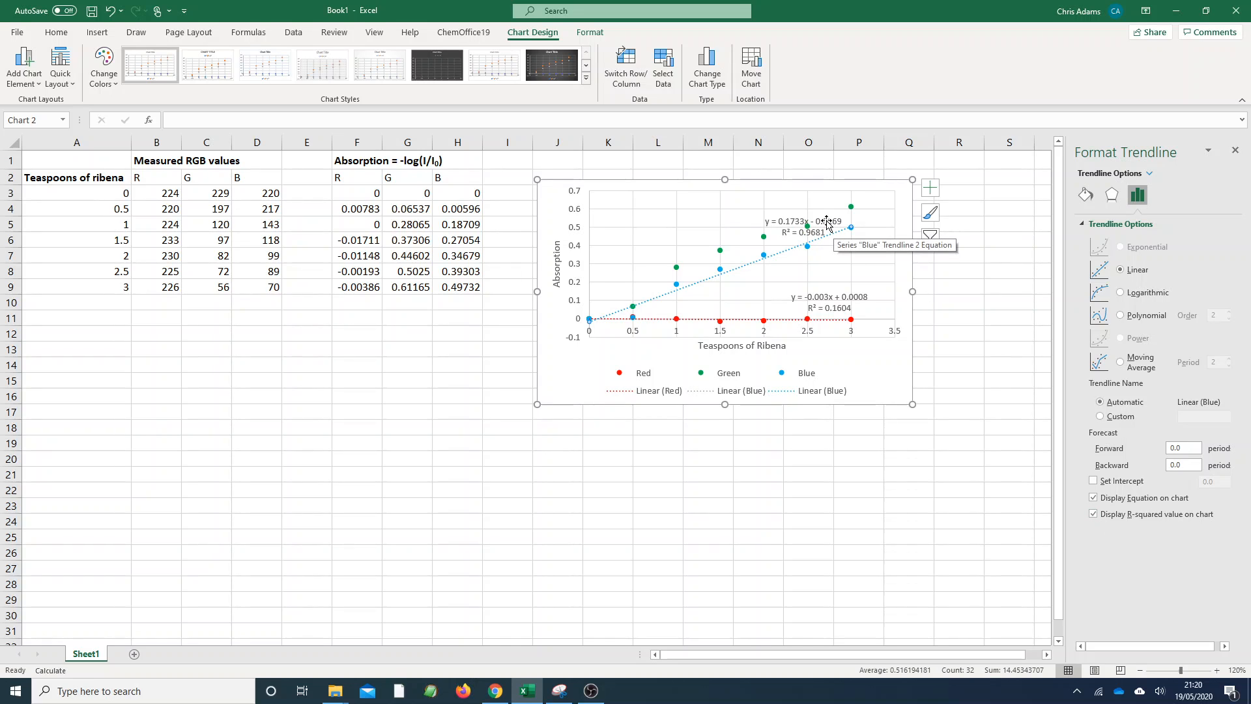
left_click(826, 222)
left_click_drag(828, 219, 885, 242)
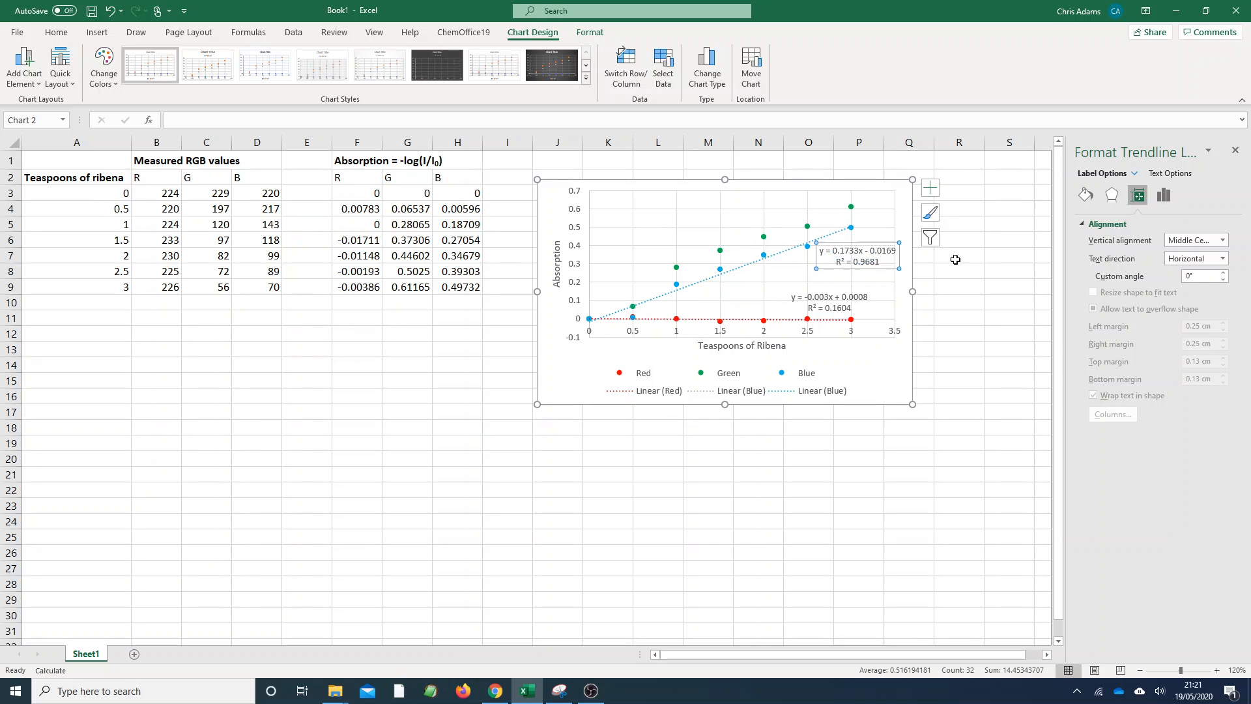
Add two linear trendlines to the Green series and display the second one's equation and R-squared value on the chart
left_click(808, 227)
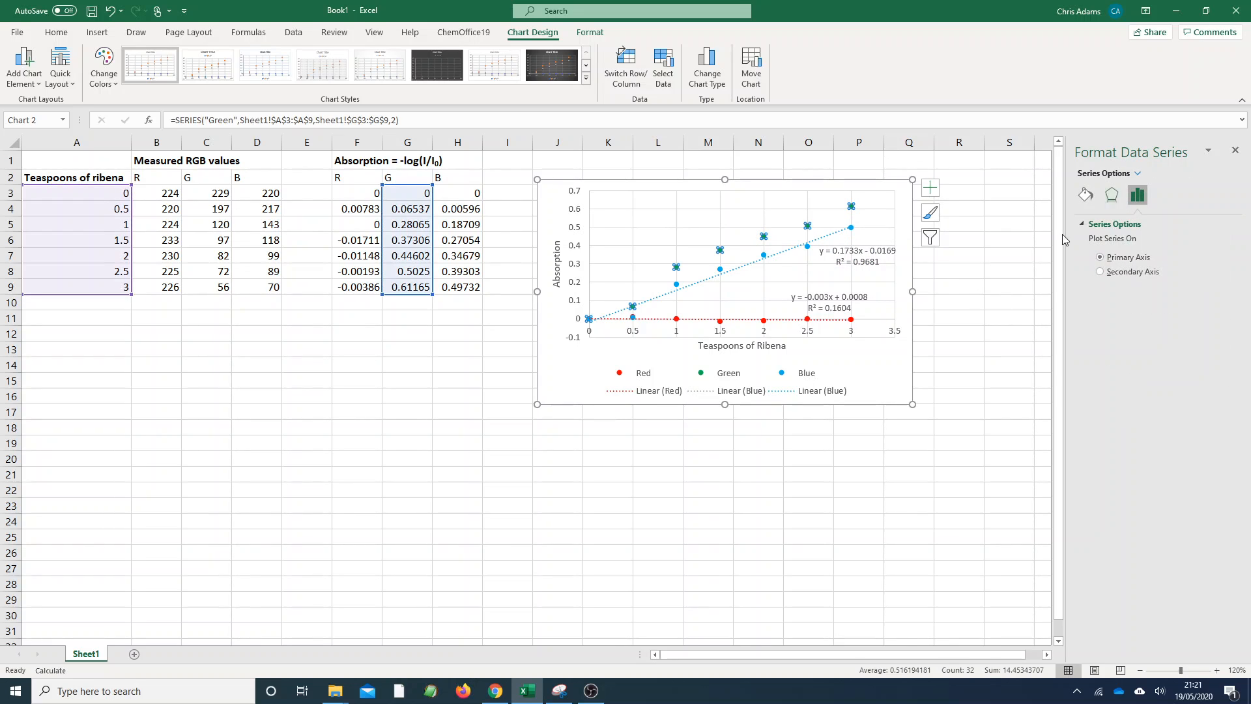
left_click(929, 195)
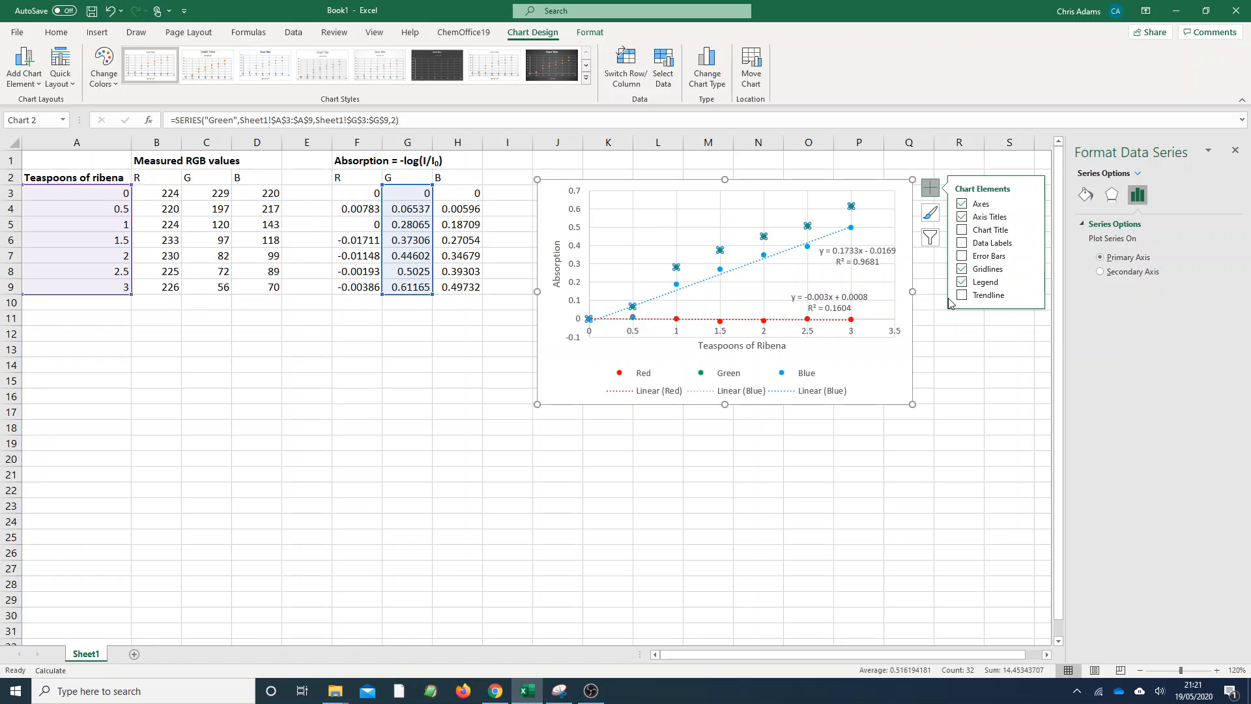
left_click(1026, 296)
left_click(1031, 294)
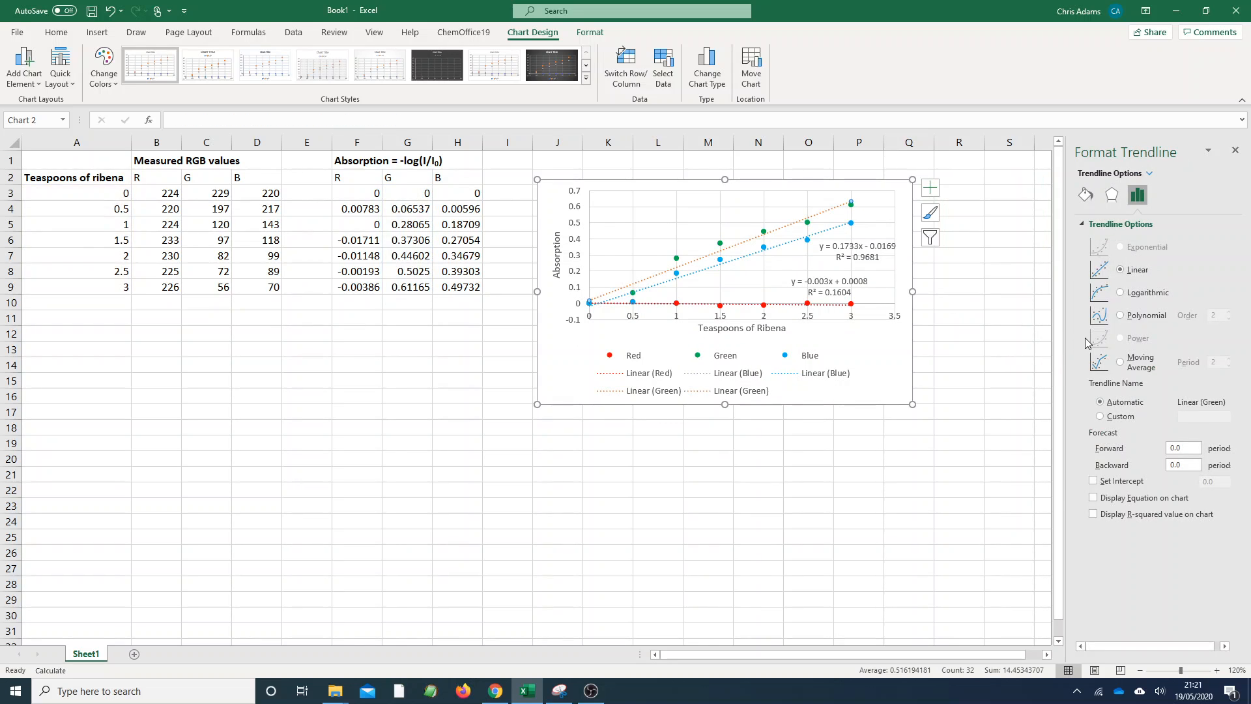
left_click(1095, 498)
left_click(1094, 515)
Colour the line of the second Green trendline standard green
left_click(1087, 195)
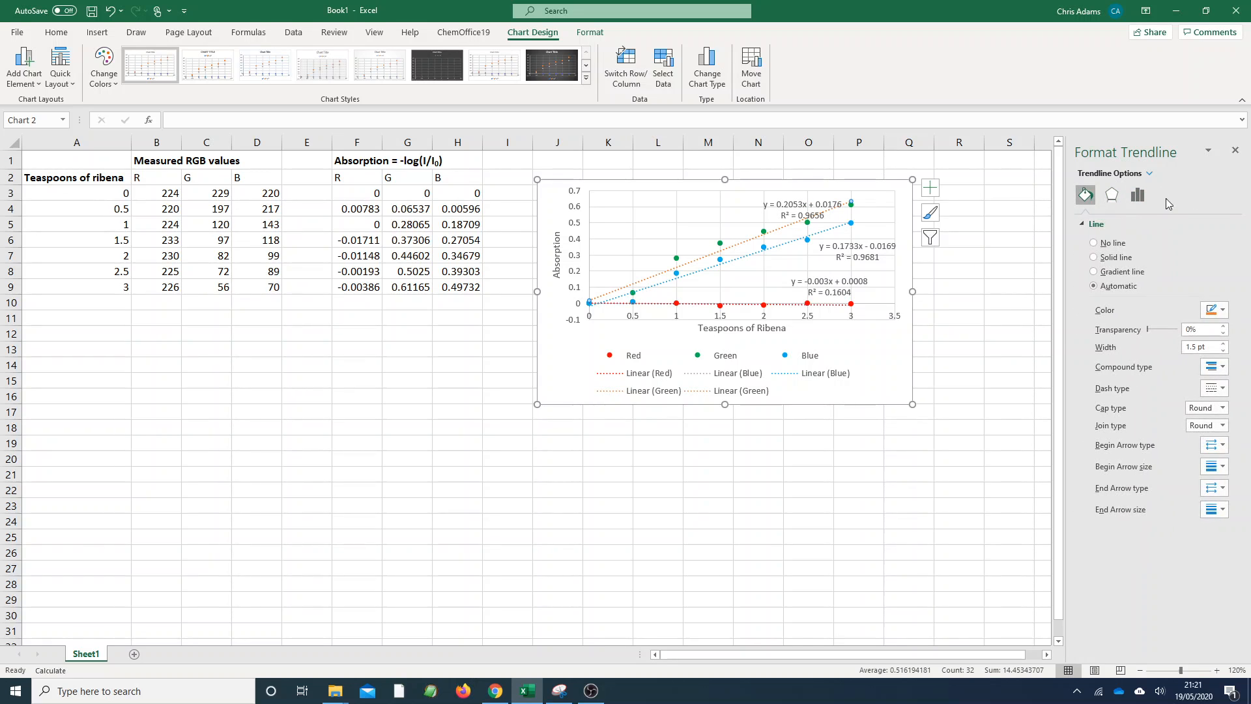
left_click(1224, 311)
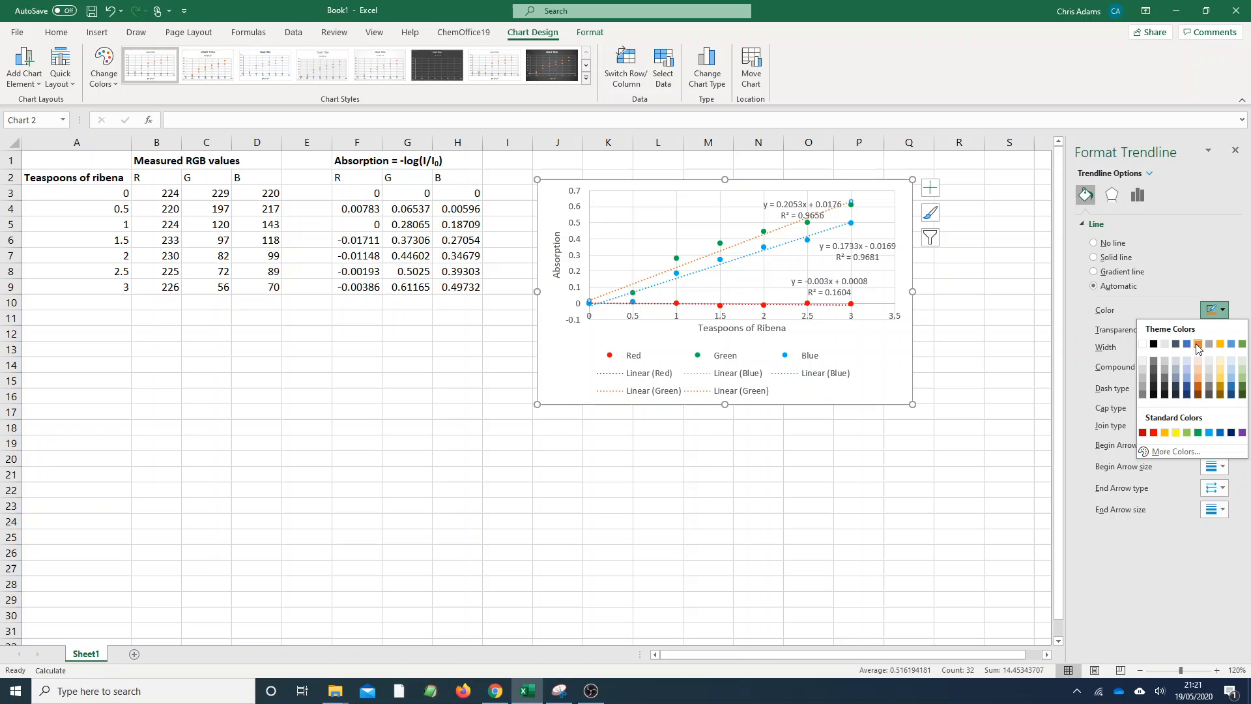
left_click(1197, 434)
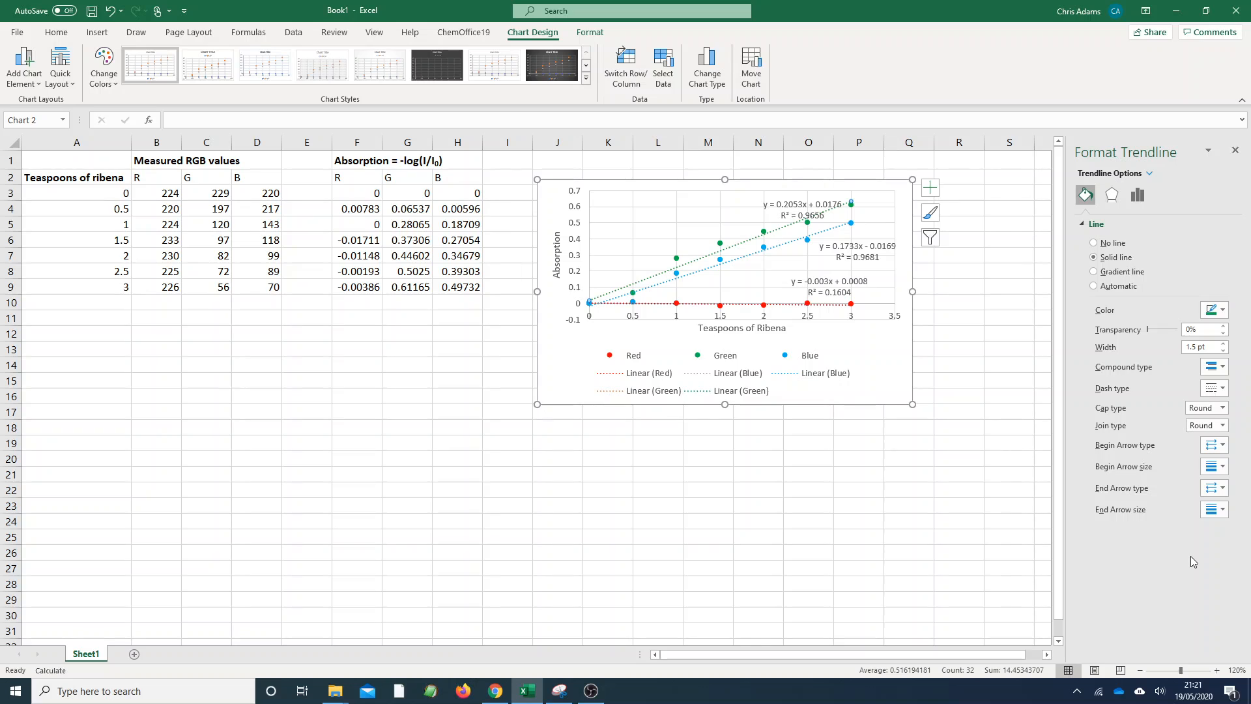
Close the trendline formatting options and enlarge the chart to reach about the end of column S and row 23
left_click(1235, 151)
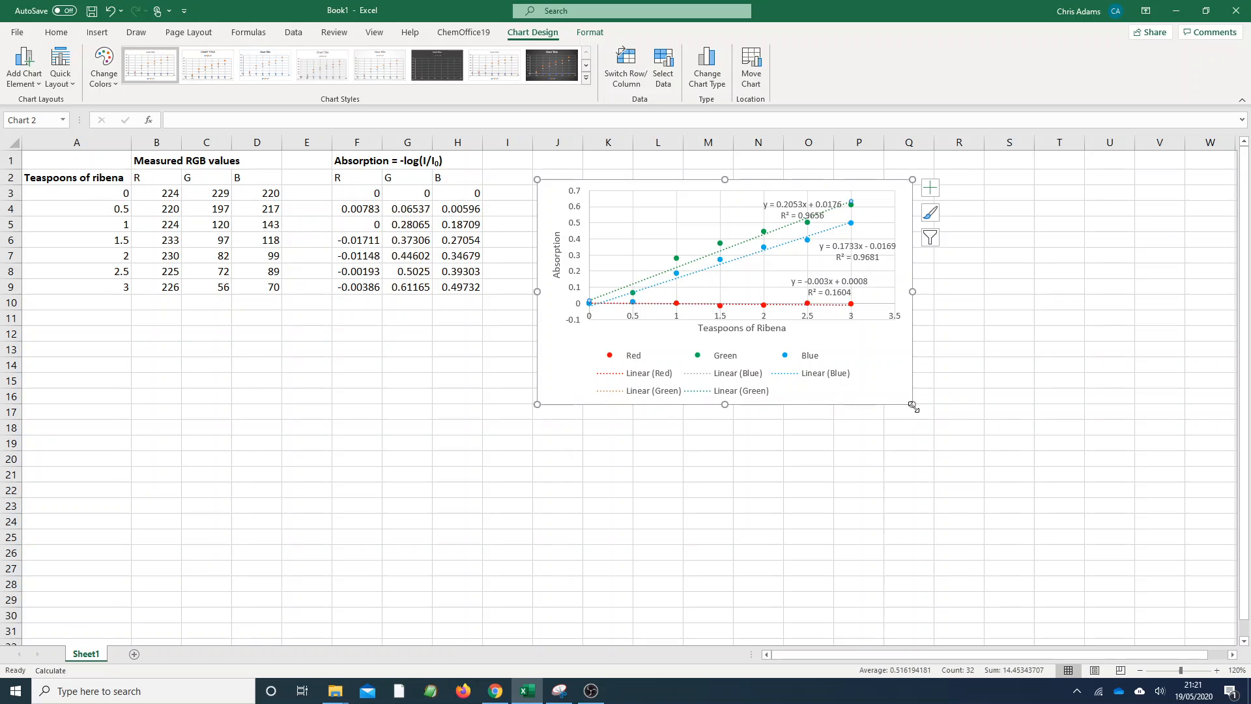
left_click_drag(913, 406, 1037, 512)
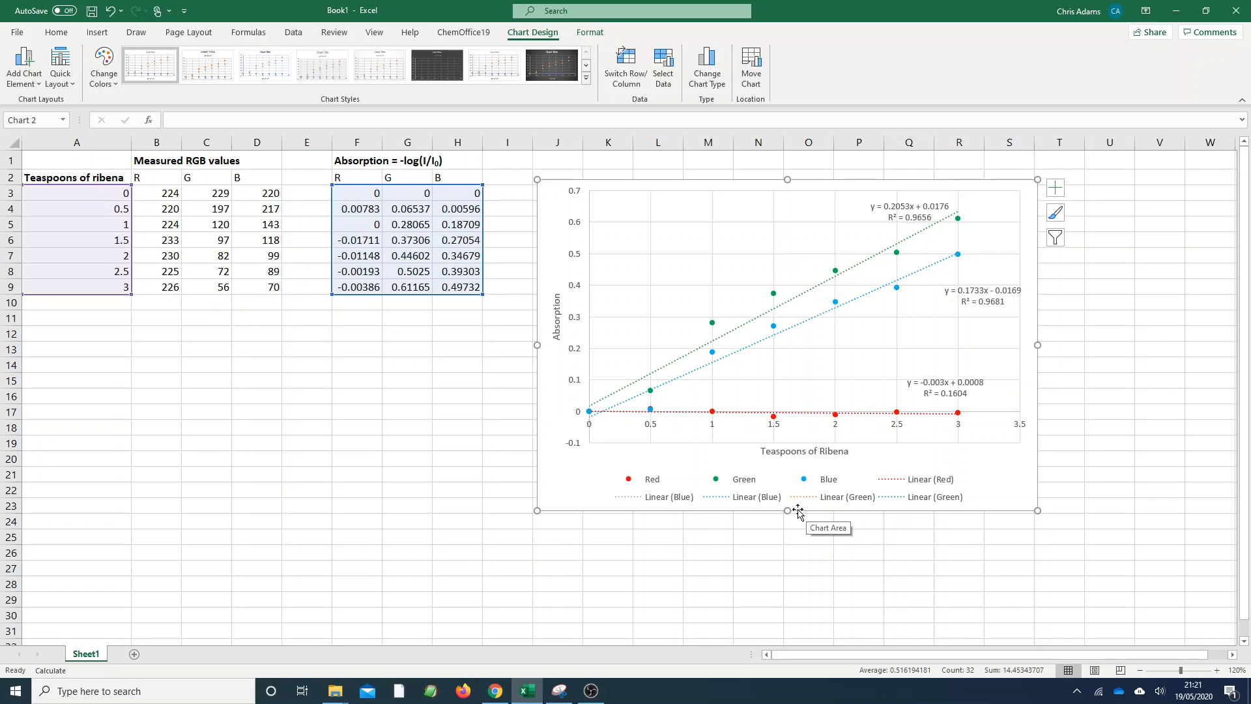
Remove the "Linear (Red)", grey "Linear (Blue)" and orange "Linear (Green)" entries from the chart legend
left_click(931, 485)
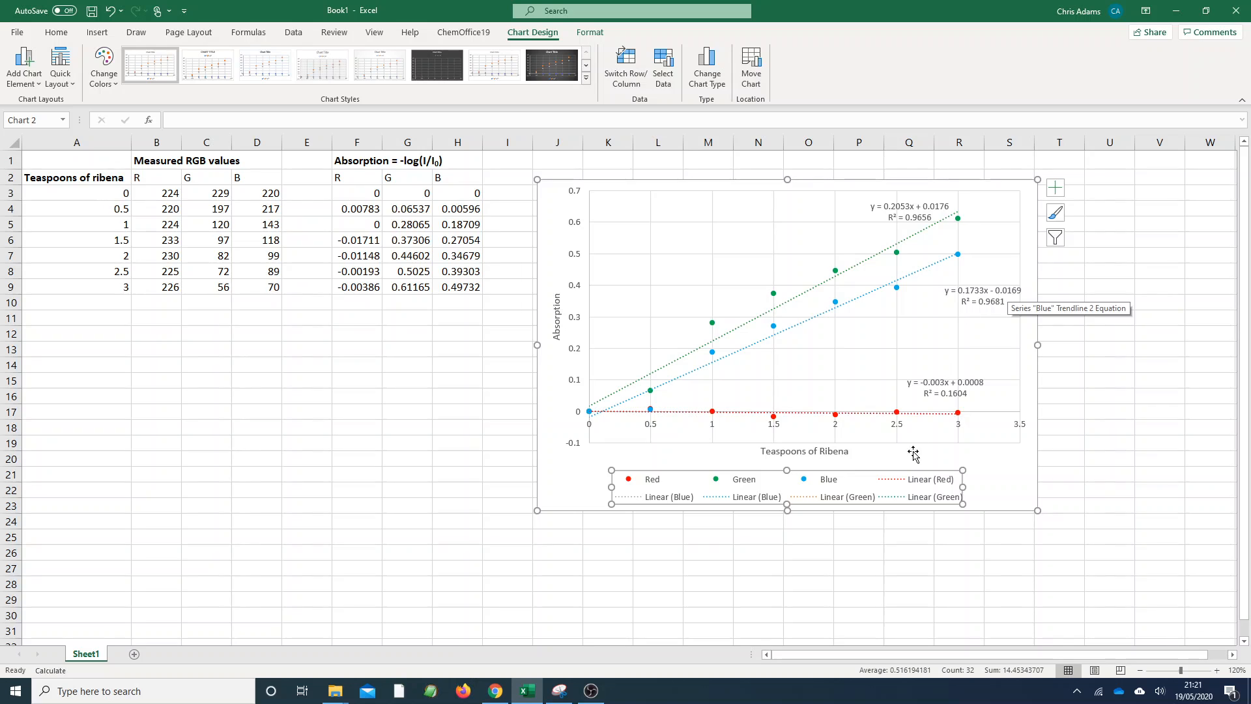
double_click(931, 481)
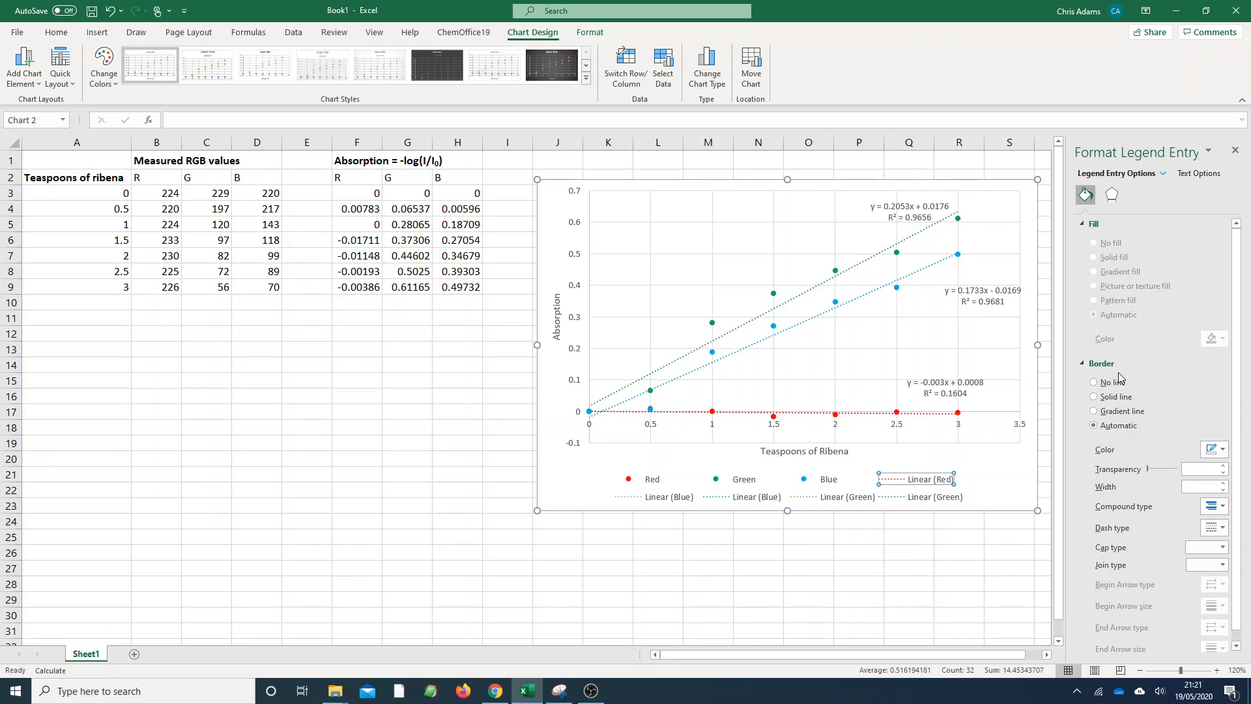
key("Delete")
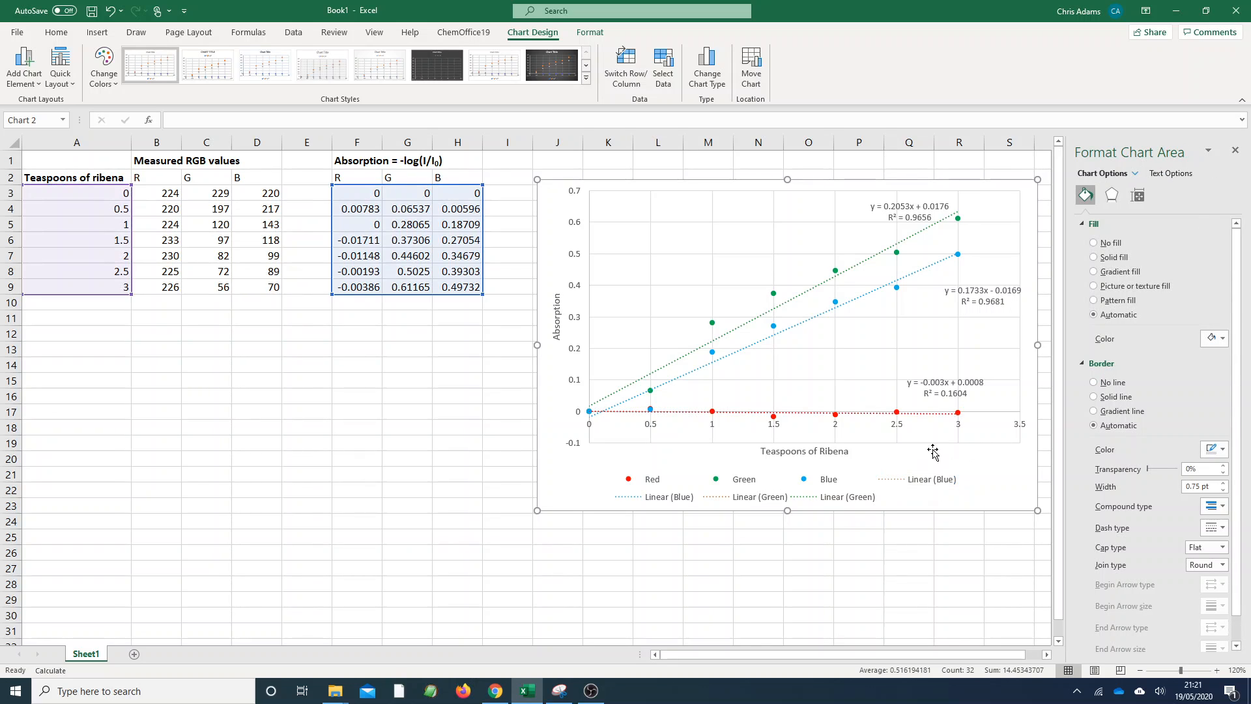
left_click(896, 481)
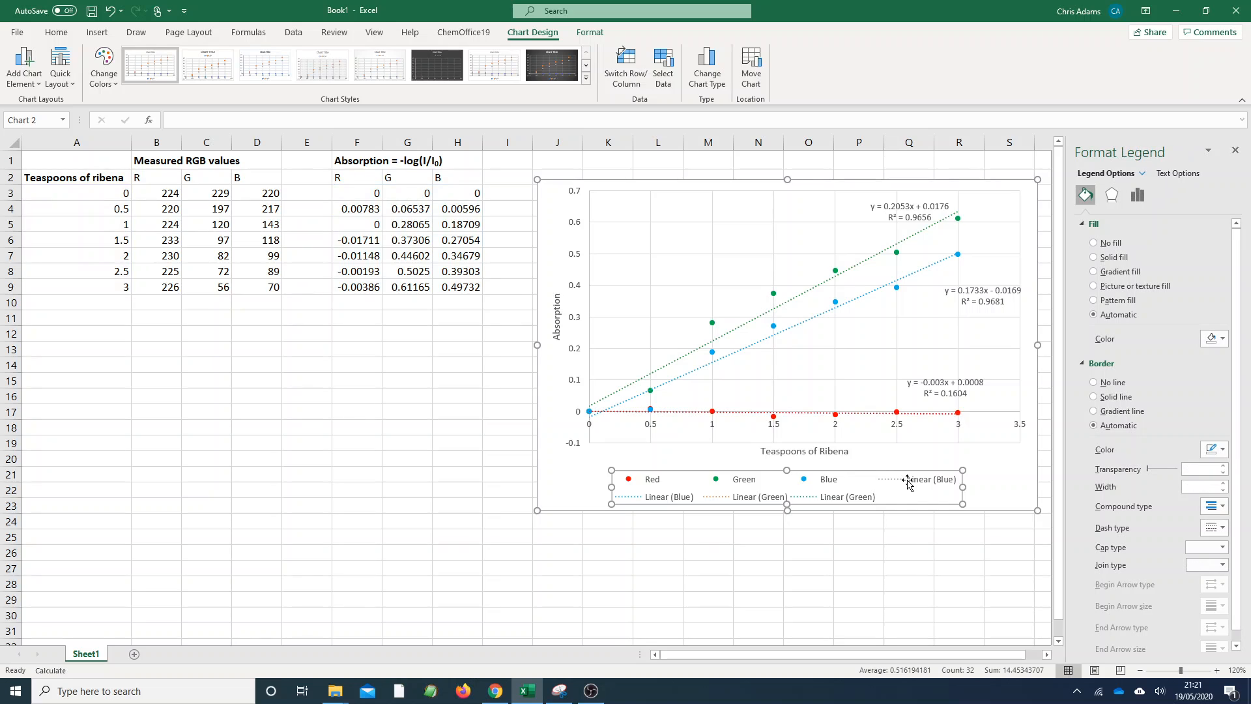
left_click(929, 483)
key("Delete")
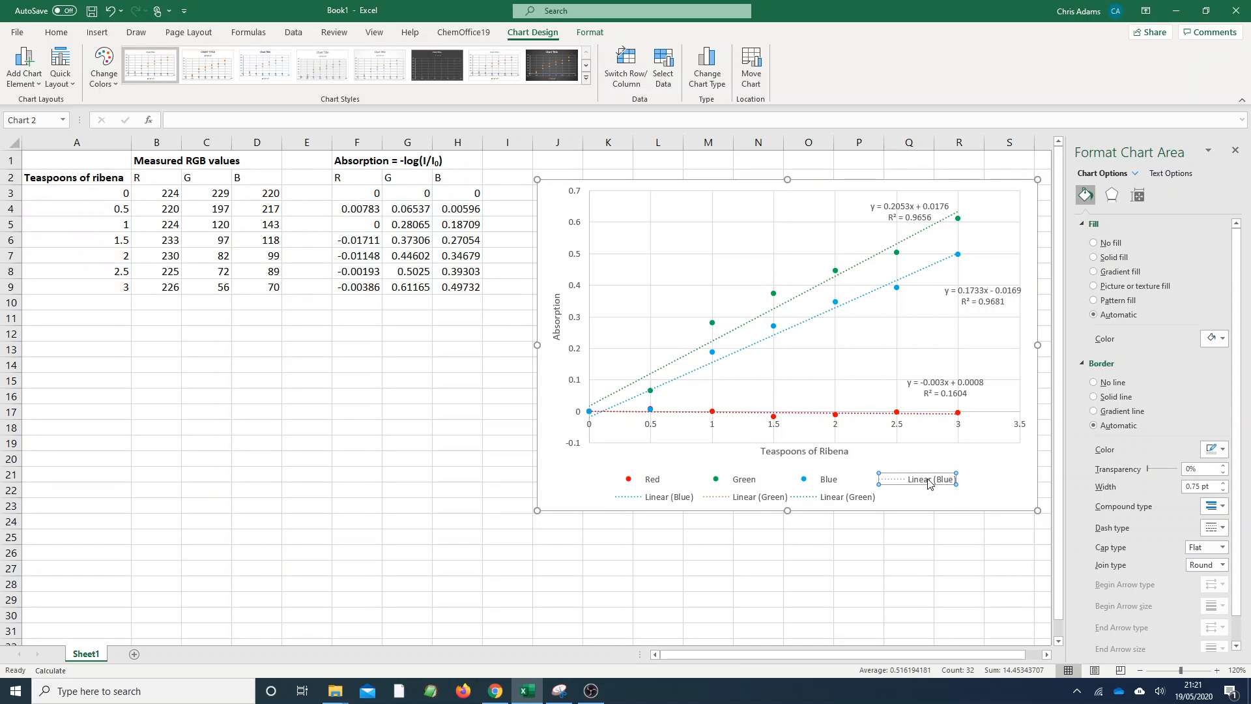
left_click(864, 500)
left_click(864, 499)
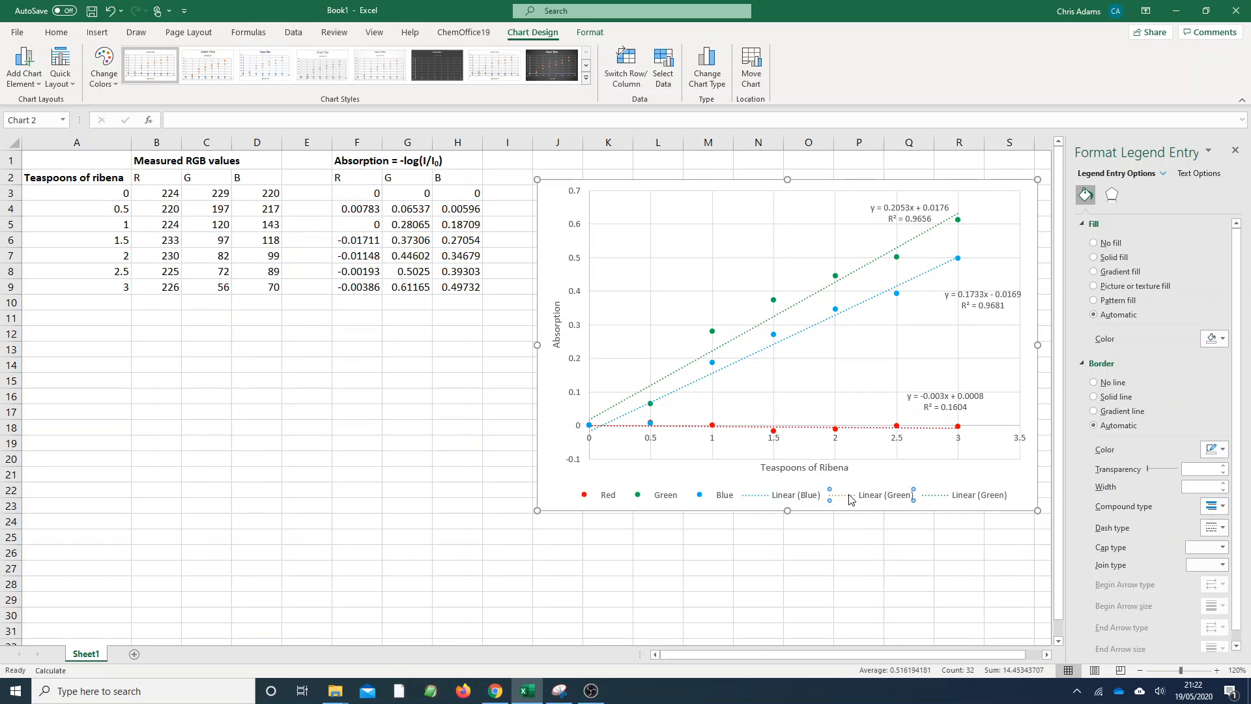
key("Delete")
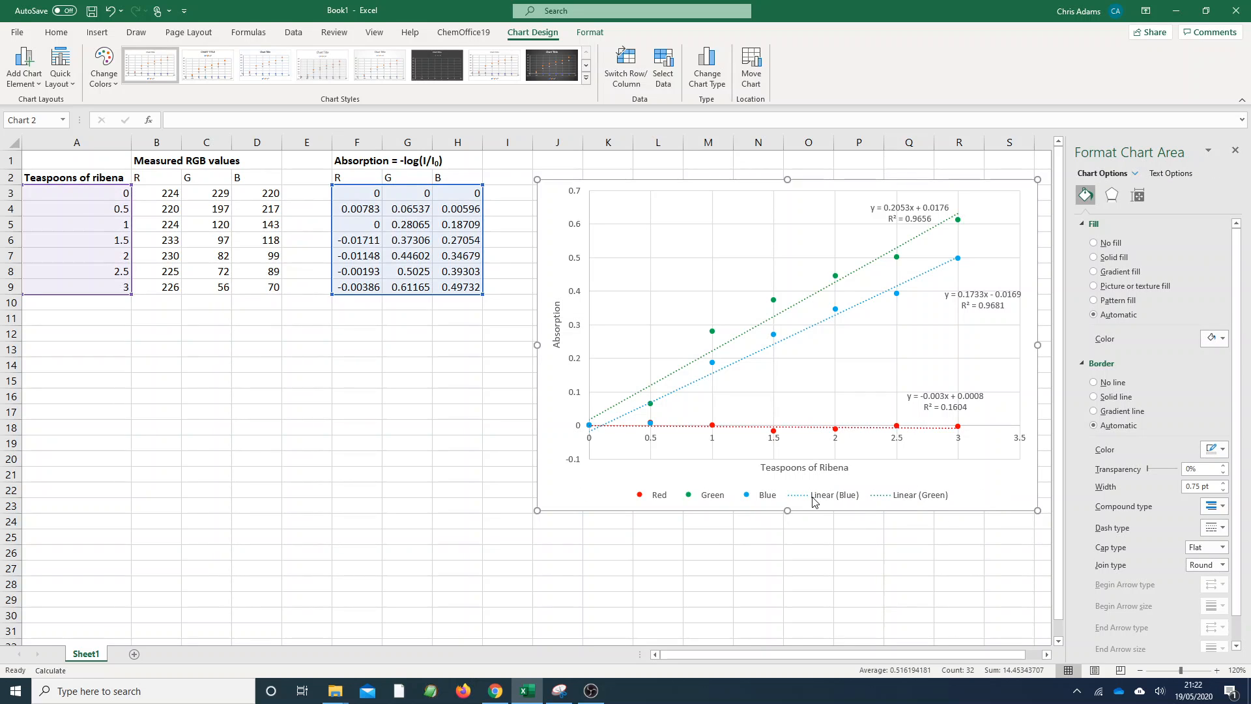
Remove the remaining "Linear (Blue)" and "Linear (Green)" legend entries and deselect the chart
left_click(813, 500)
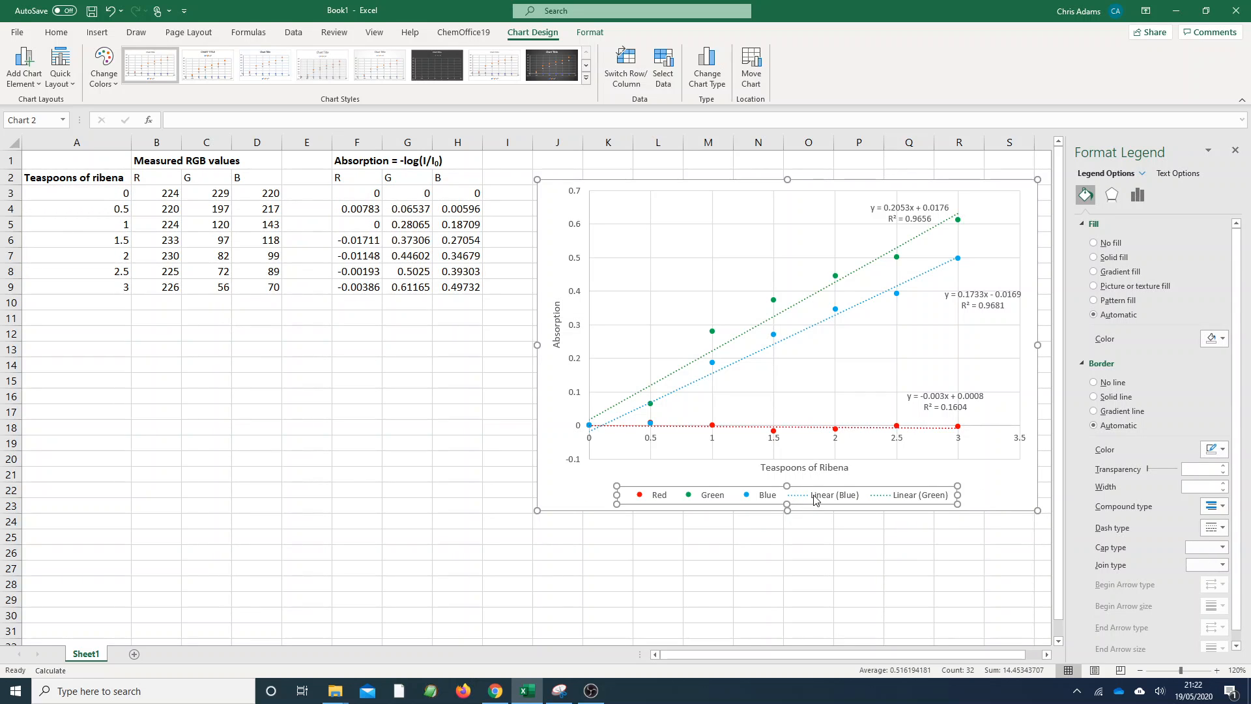
left_click(814, 500)
key("Delete")
left_click(865, 498)
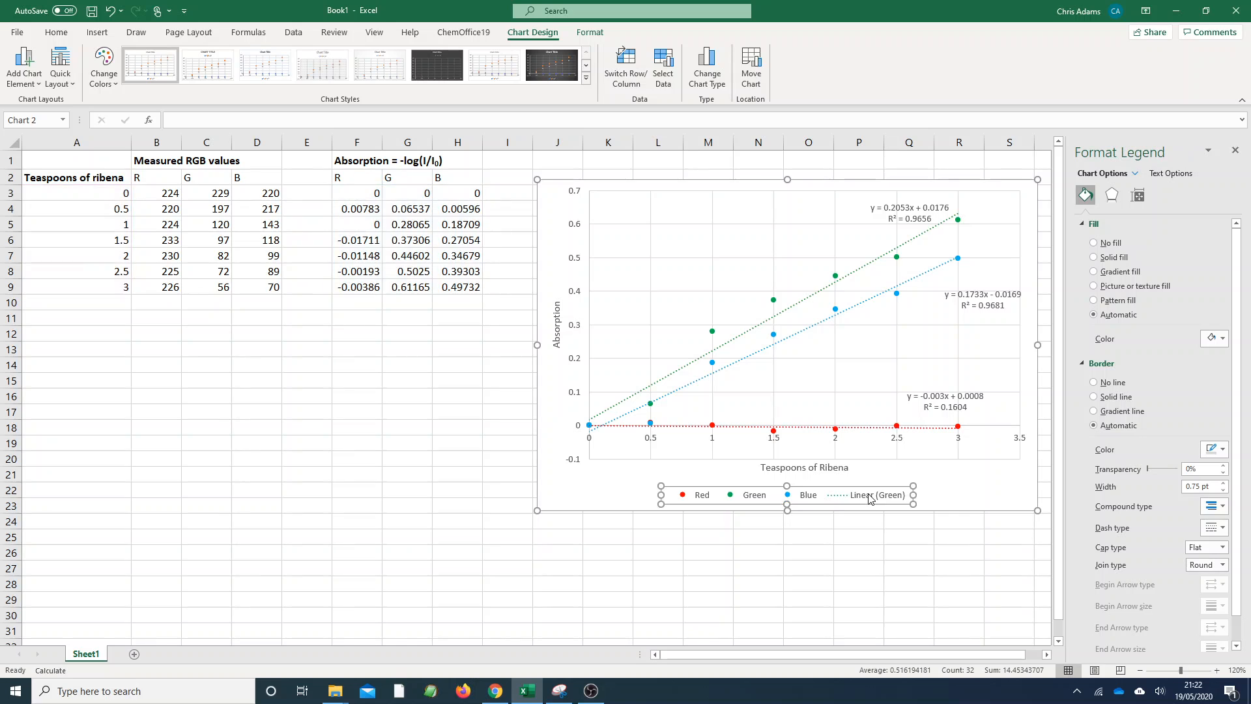
left_click(865, 498)
key("Delete")
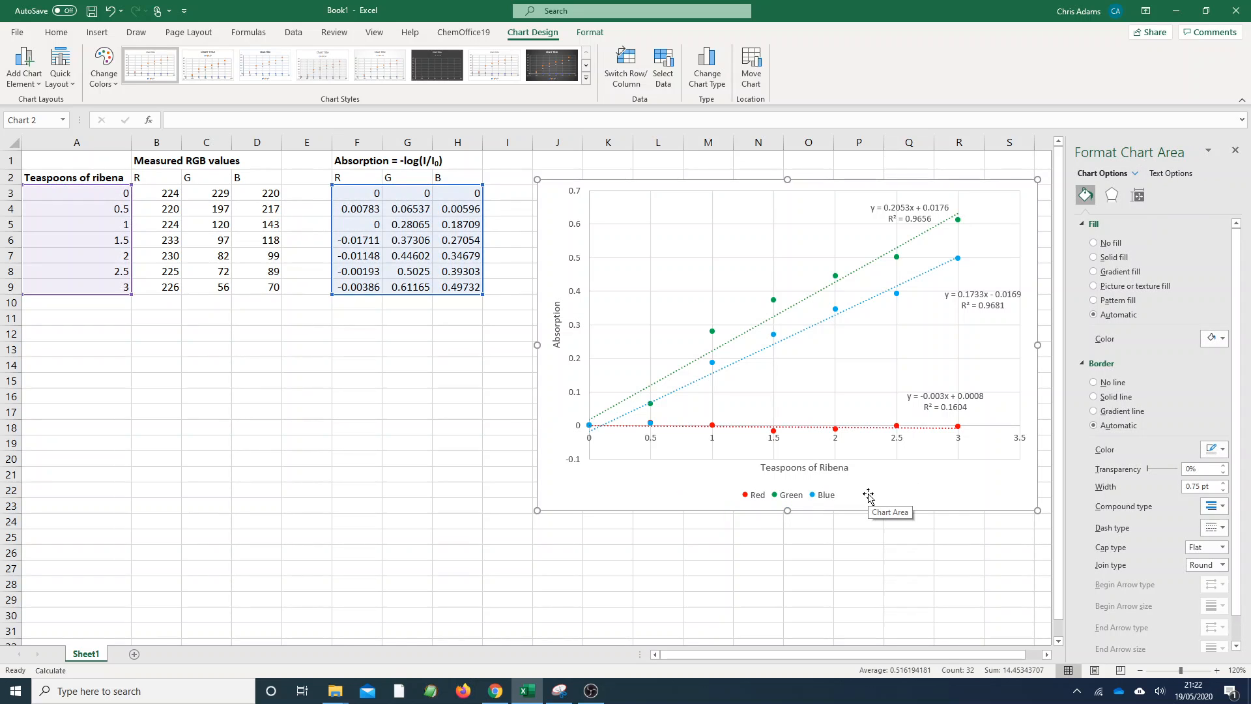
left_click(815, 550)
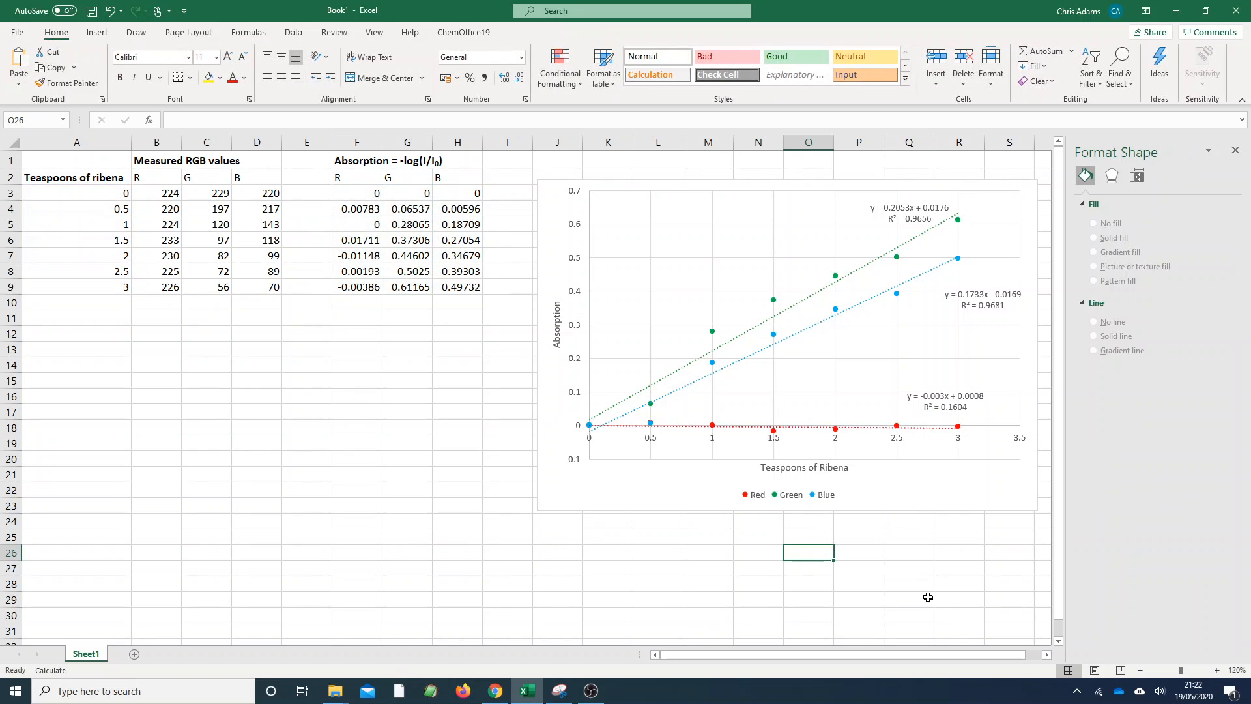